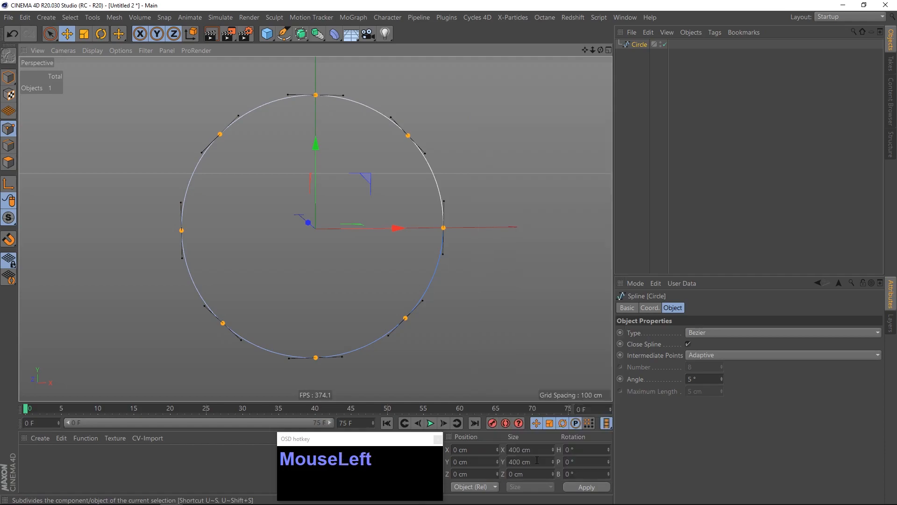
# - Select every other point around the circle spline and scale the eight points inward to about 250 cm, forming a star shape
pyautogui.click(316, 95)
pyautogui.keyDown('shift'); pyautogui.click(409, 136); pyautogui.keyUp('shift')
pyautogui.keyDown('shift'); pyautogui.click(443, 227); pyautogui.keyUp('shift')
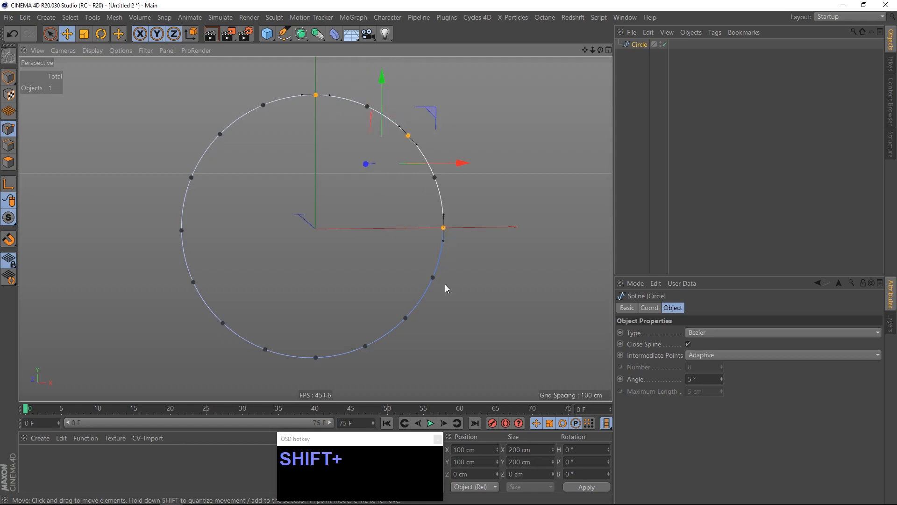
pyautogui.keyDown('shift'); pyautogui.click(405, 317); pyautogui.keyUp('shift')
pyautogui.keyDown('shift'); pyautogui.click(315, 358); pyautogui.keyUp('shift')
pyautogui.keyDown('shift'); pyautogui.click(223, 323); pyautogui.keyUp('shift')
pyautogui.keyDown('shift'); pyautogui.click(183, 227); pyautogui.keyUp('shift')
pyautogui.keyDown('shift'); pyautogui.click(218, 133); pyautogui.keyUp('shift')
pyautogui.moveTo(324, 202)
pyautogui.keyDown('alt'); pyautogui.mouseDown()
pyautogui.moveTo(316, 187)
pyautogui.moveTo(311, 201)
pyautogui.mouseUp(); pyautogui.keyUp('alt')
pyautogui.press('t')
pyautogui.moveTo(503, 213); pyautogui.dragTo(323, 206)
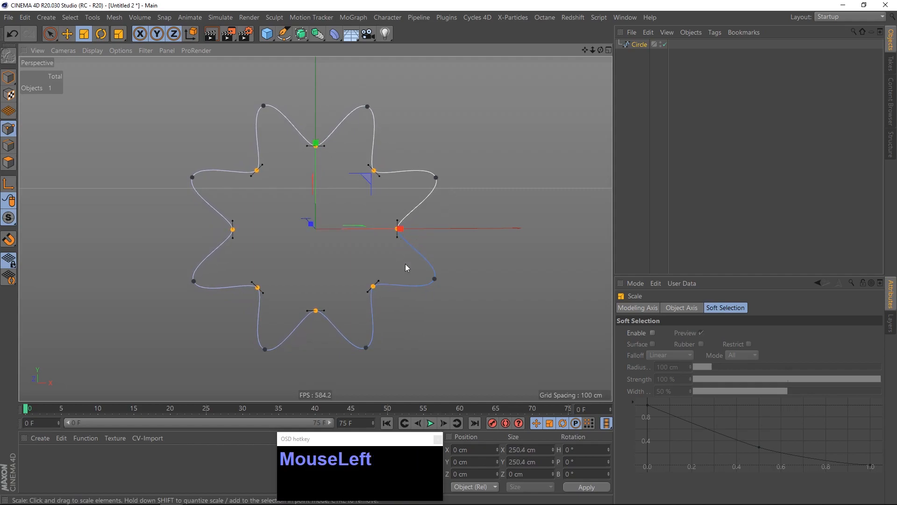
# - Return to Model mode and extrude the star-shaped spline 1000 cm along Z
pyautogui.click(8, 77)
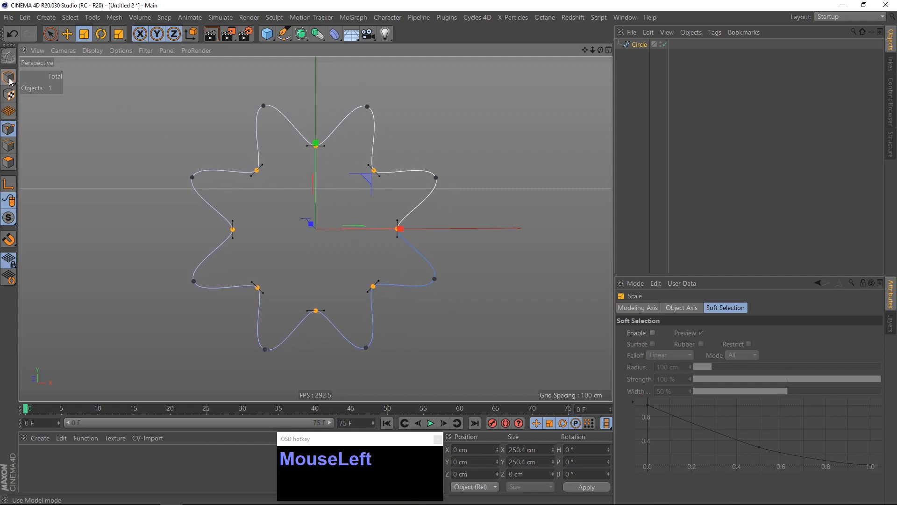
pyautogui.moveTo(292, 197)
pyautogui.keyDown('alt'); pyautogui.mouseDown()
pyautogui.moveTo(408, 223)
pyautogui.moveTo(335, 220)
pyautogui.mouseUp(); pyautogui.keyUp('alt')
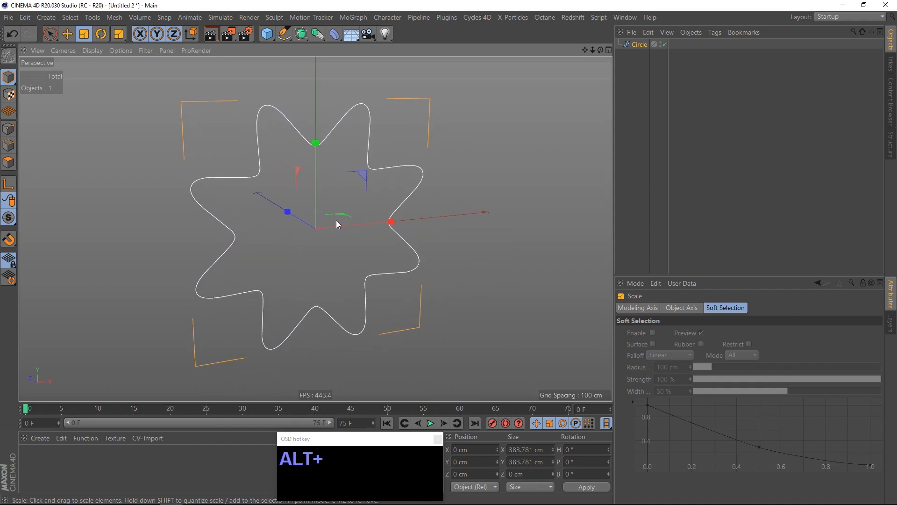
pyautogui.click(634, 44)
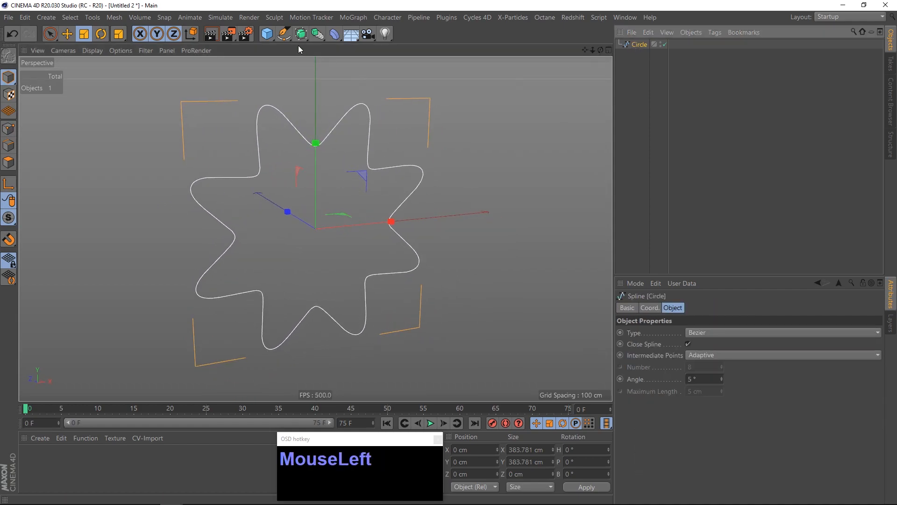
pyautogui.keyDown('alt'); pyautogui.moveTo(301, 34); pyautogui.dragTo(420, 46); pyautogui.keyUp('alt')
pyautogui.keyDown('alt'); pyautogui.moveTo(288, 162); pyautogui.dragTo(298, 197); pyautogui.keyUp('alt')
pyautogui.moveTo(791, 334)
pyautogui.mouseDown()
pyautogui.moveTo(791, 246)
pyautogui.moveTo(792, 343)
pyautogui.mouseUp()
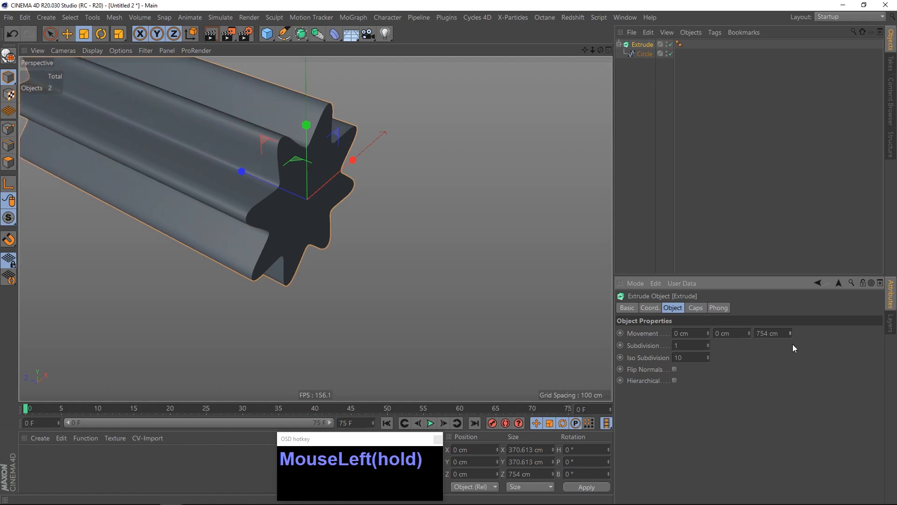
pyautogui.keyDown('alt'); pyautogui.moveTo(369, 203); pyautogui.dragTo(374, 248, button='right'); pyautogui.keyUp('alt')
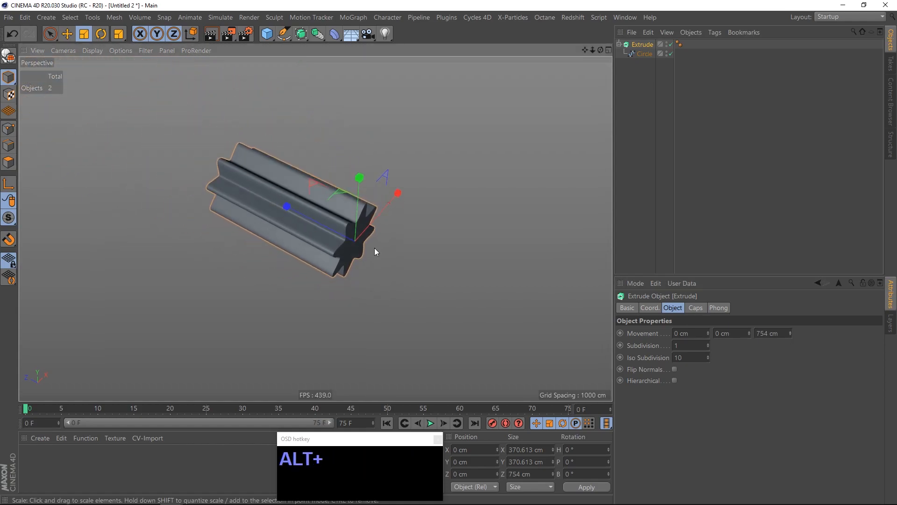
pyautogui.click(762, 333)
pyautogui.write('1000')
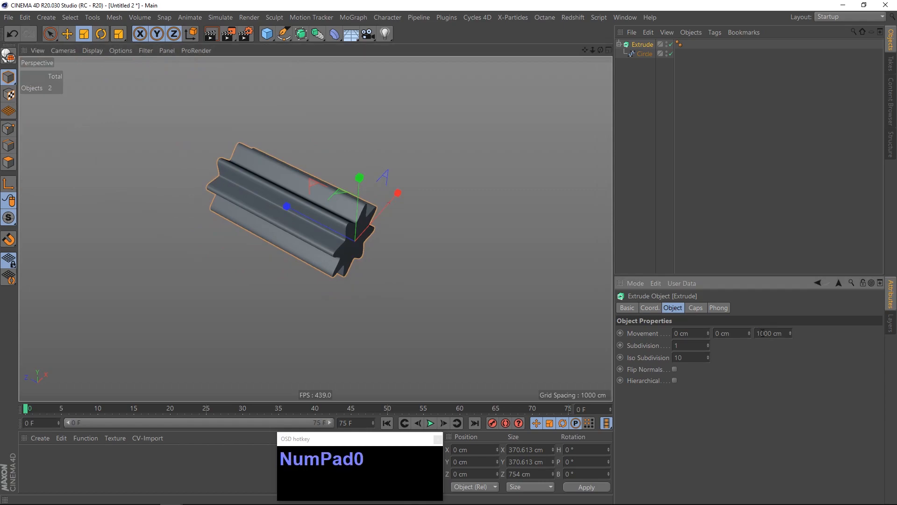
pyautogui.keyDown('alt'); pyautogui.moveTo(330, 154); pyautogui.dragTo(147, 190); pyautogui.keyUp('alt')
# - Group the Extrude object under a null and expand its hierarchy
pyautogui.click(637, 77)
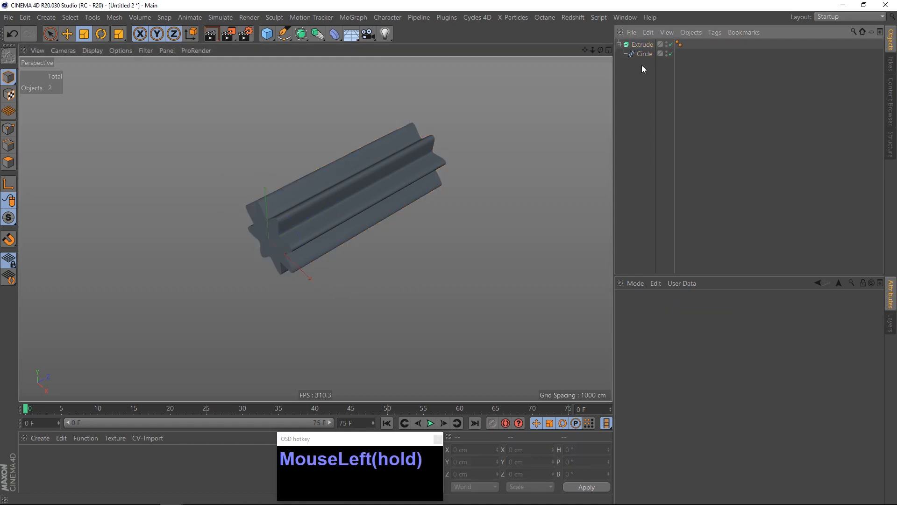
pyautogui.click(646, 45)
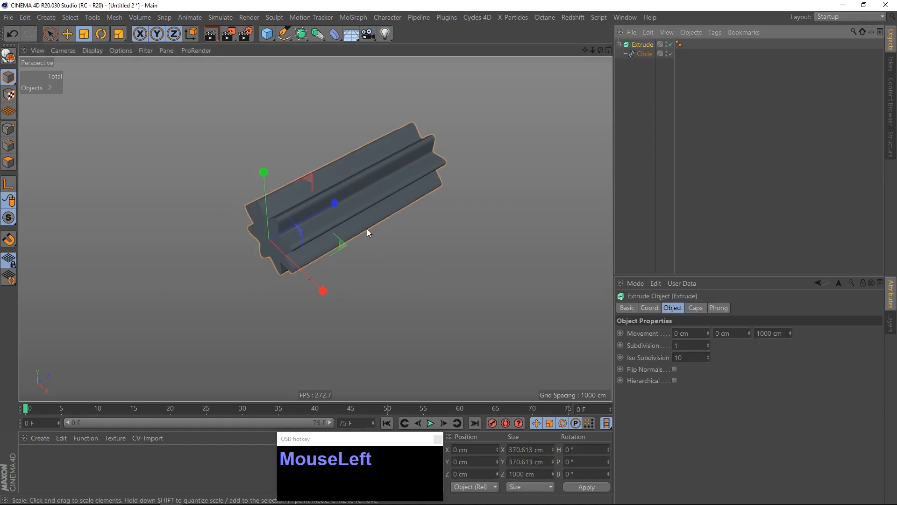
pyautogui.hotkey('alt', 'g')
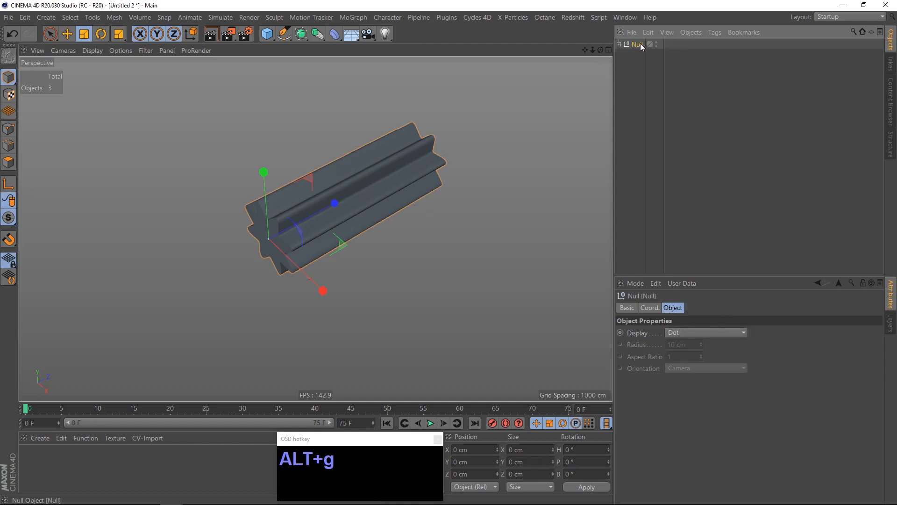
pyautogui.click(632, 61)
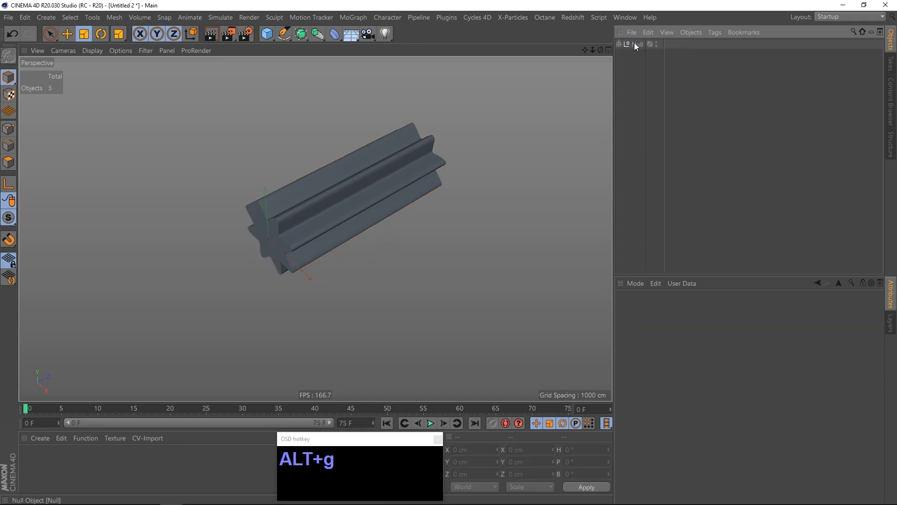
pyautogui.click(618, 44)
# - Add a Twist deformer as a child of the null and set its mode to Unlimited
pyautogui.click(638, 44)
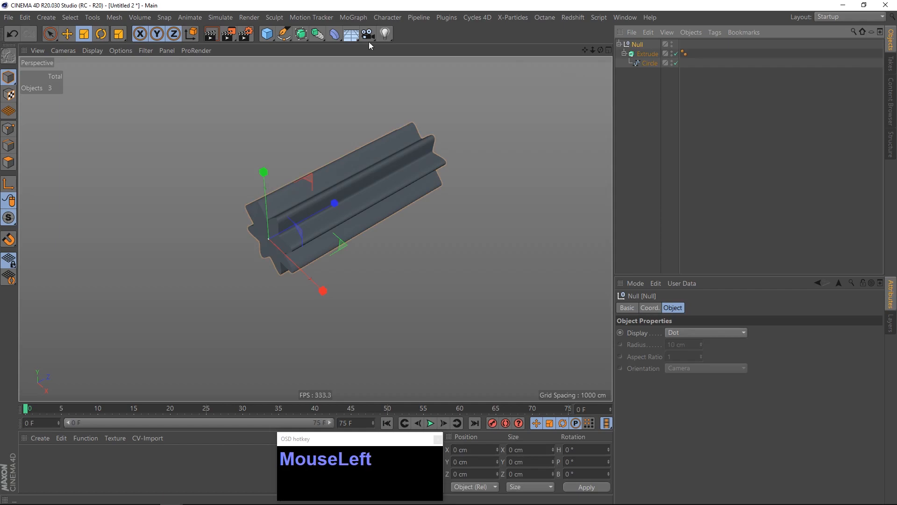
pyautogui.click(335, 36)
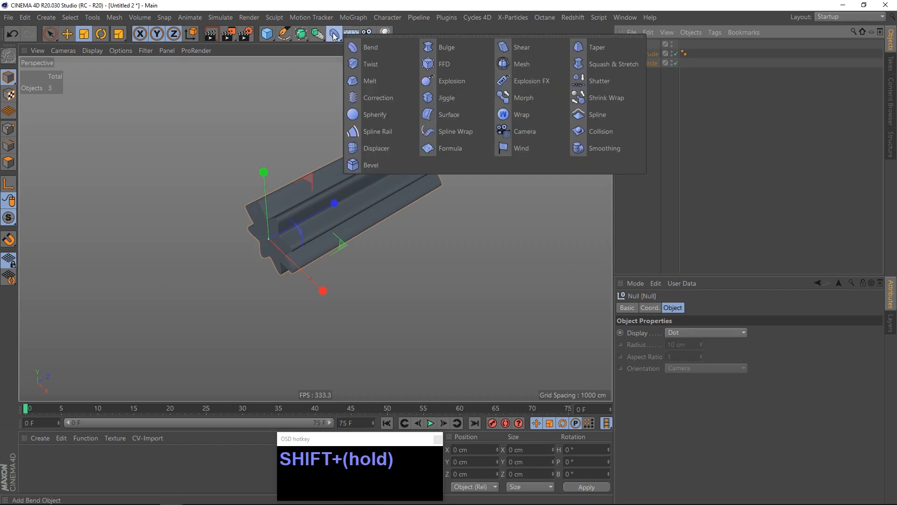
pyautogui.keyDown('shift'); pyautogui.click(371, 61); pyautogui.keyUp('shift')
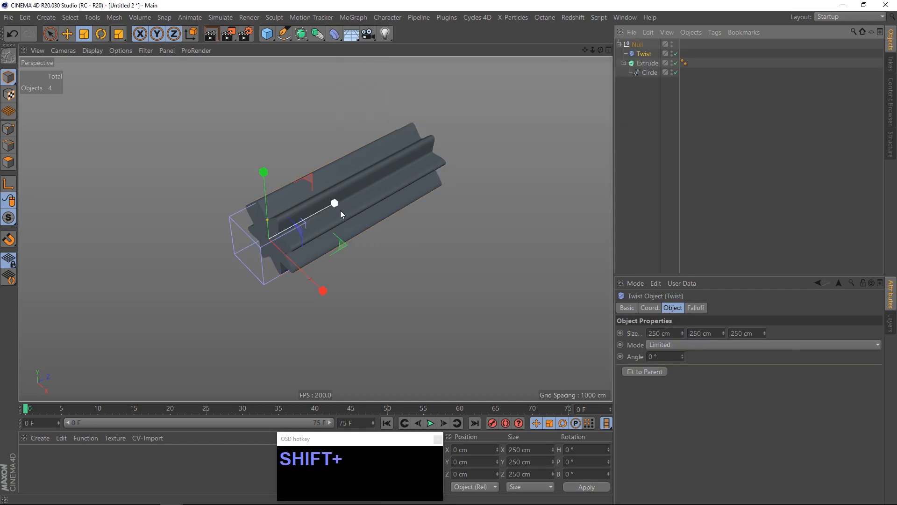
pyautogui.click(696, 344)
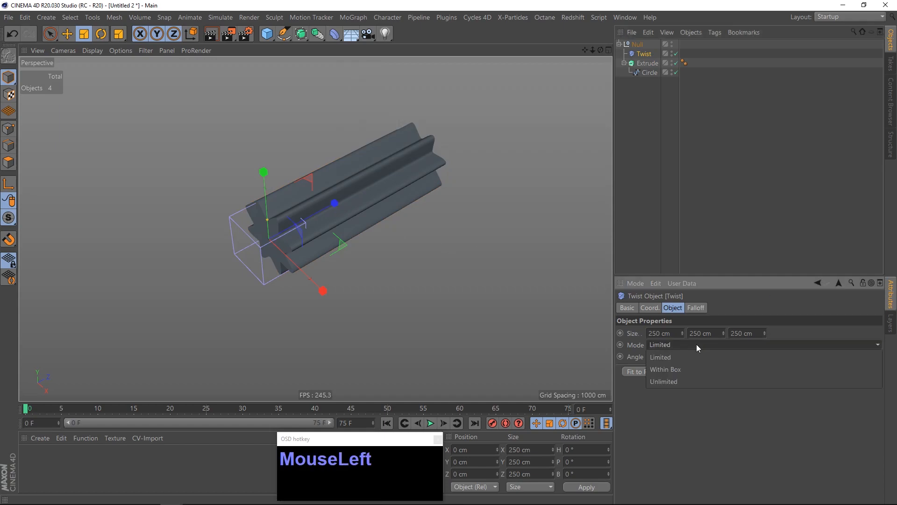
pyautogui.click(690, 382)
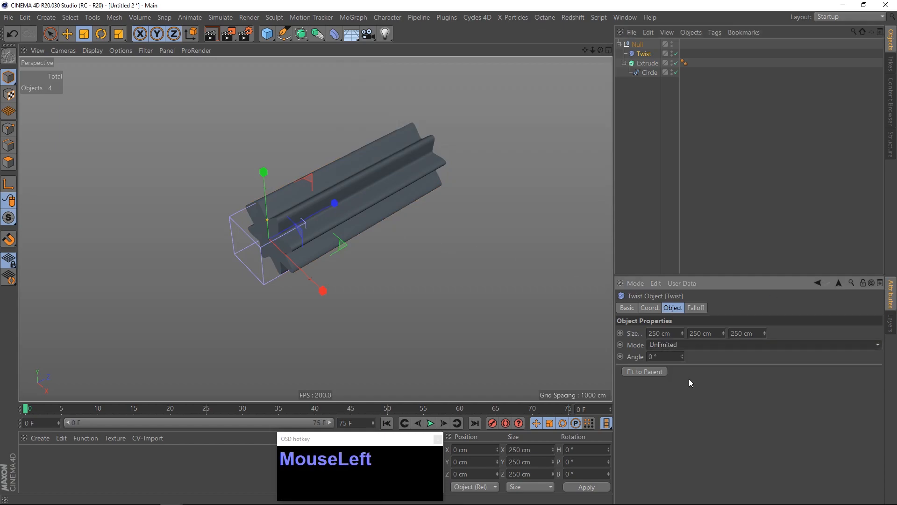
# - Rotate the Twist deformer to a pitch of -90° and set its angle to 123°
pyautogui.moveTo(683, 359); pyautogui.dragTo(715, 359)
pyautogui.press('r')
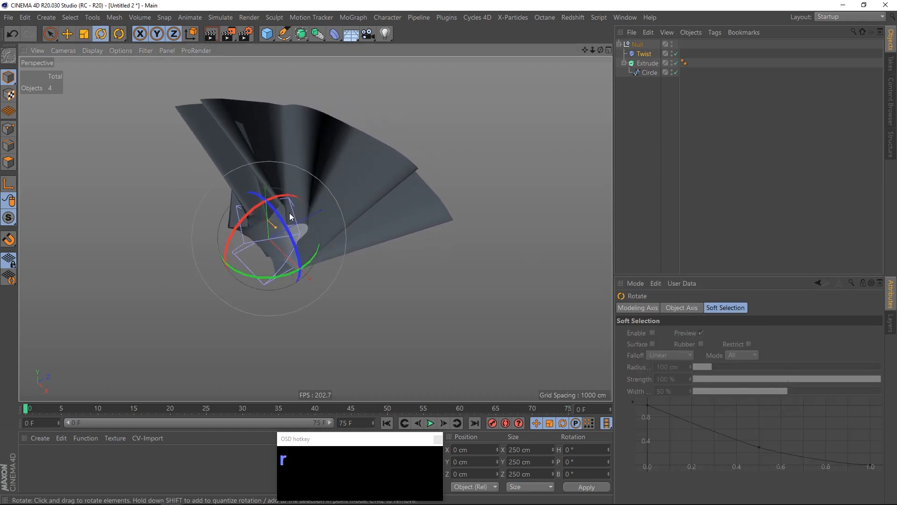
pyautogui.moveTo(236, 225); pyautogui.dragTo(286, 213)
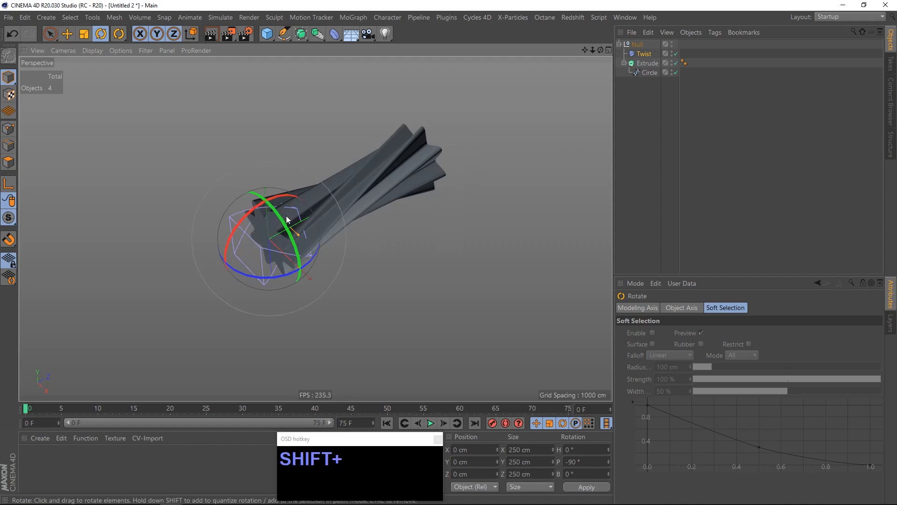
pyautogui.keyDown('alt'); pyautogui.moveTo(335, 191); pyautogui.dragTo(368, 203); pyautogui.keyUp('alt')
pyautogui.keyDown('alt'); pyautogui.moveTo(368, 204); pyautogui.dragTo(590, 246, button='right'); pyautogui.keyUp('alt')
pyautogui.click(644, 54)
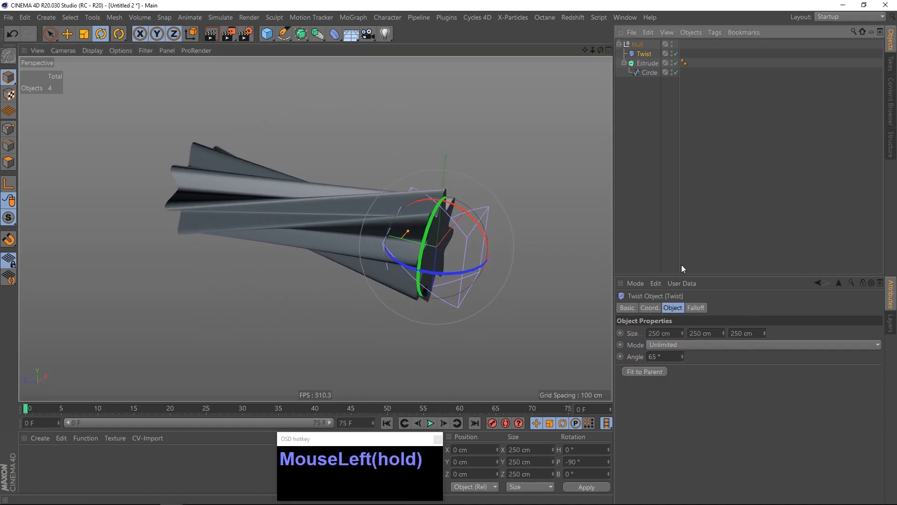
pyautogui.moveTo(683, 357); pyautogui.dragTo(683, 357)
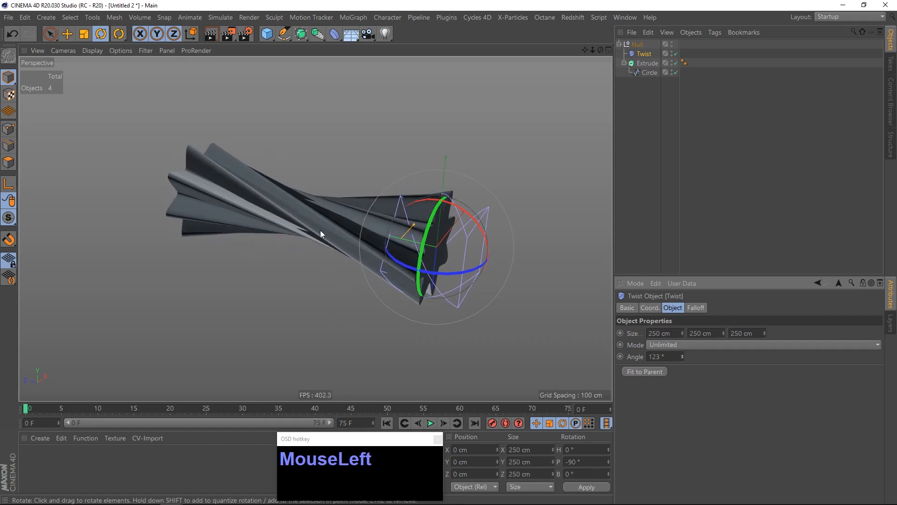
# - Switch the viewport display to Gouraud Shading (Lines) to show the mesh edges along the twisted extrusion
pyautogui.press('n')
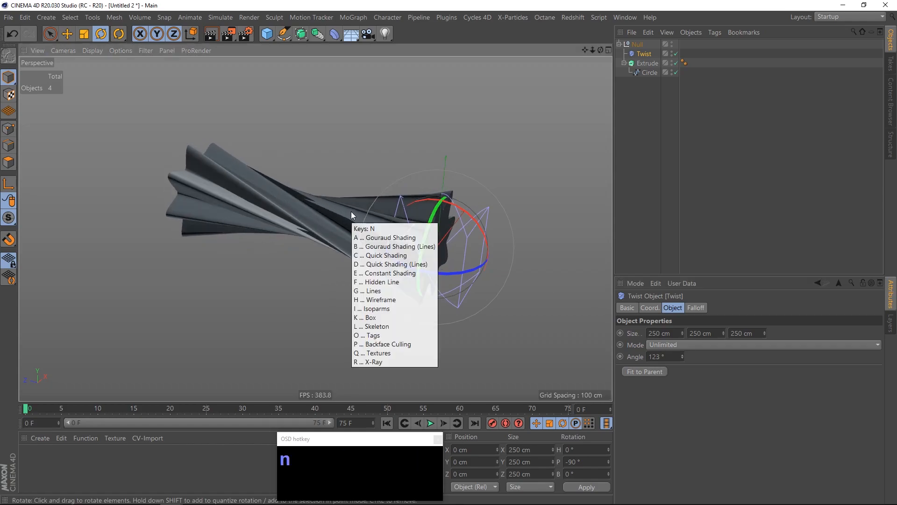
pyautogui.press('b')
pyautogui.moveTo(326, 206)
pyautogui.keyDown('alt'); pyautogui.mouseDown()
pyautogui.moveTo(337, 276)
pyautogui.moveTo(326, 212)
pyautogui.mouseUp(); pyautogui.keyUp('alt')
pyautogui.keyDown('alt'); pyautogui.moveTo(324, 208); pyautogui.dragTo(304, 187, button='right'); pyautogui.keyUp('alt')
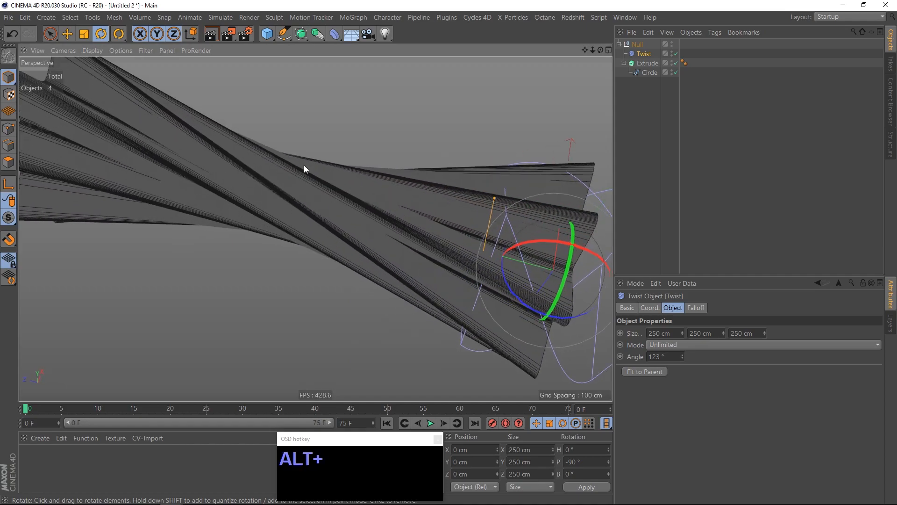
# - Set the Extrude object's subdivision to 100 so that the twist deforms smoothly
pyautogui.click(647, 63)
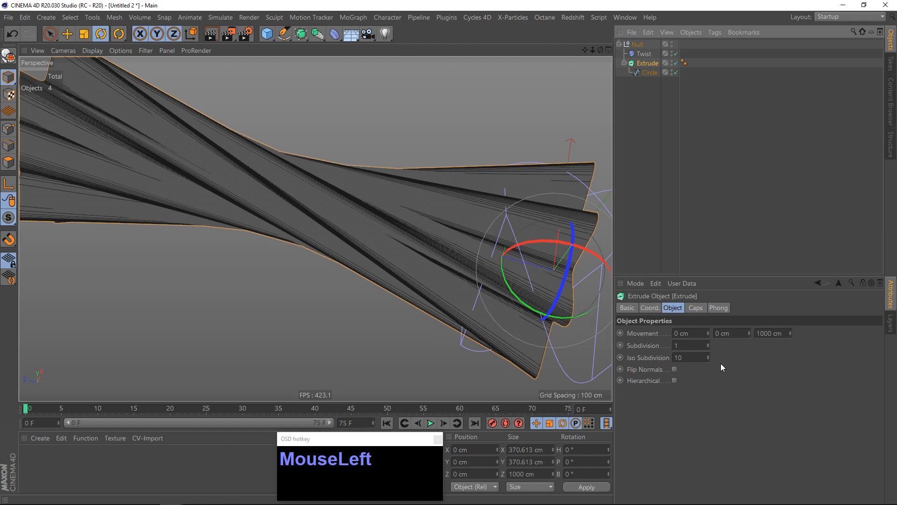
pyautogui.moveTo(708, 344); pyautogui.dragTo(789, 344)
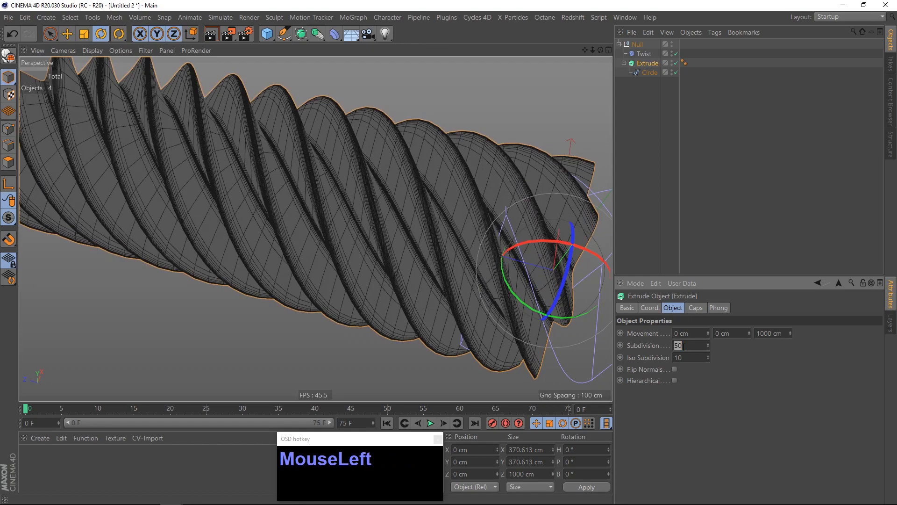
pyautogui.write('100')
pyautogui.keyDown('alt'); pyautogui.moveTo(417, 195); pyautogui.dragTo(392, 156); pyautogui.keyUp('alt')
pyautogui.keyDown('alt'); pyautogui.moveTo(415, 220); pyautogui.dragTo(400, 221, button='right'); pyautogui.keyUp('alt')
pyautogui.keyDown('alt'); pyautogui.moveTo(399, 221); pyautogui.dragTo(387, 236, button='middle'); pyautogui.keyUp('alt')
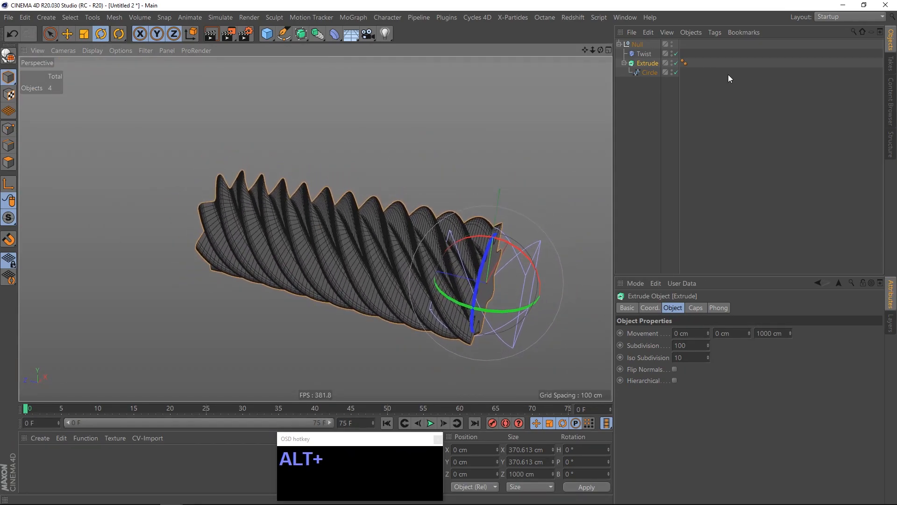
# - Try an angle of 900° on the Twist deformer, and settle on 90°
pyautogui.click(645, 54)
pyautogui.moveTo(683, 357); pyautogui.dragTo(656, 356)
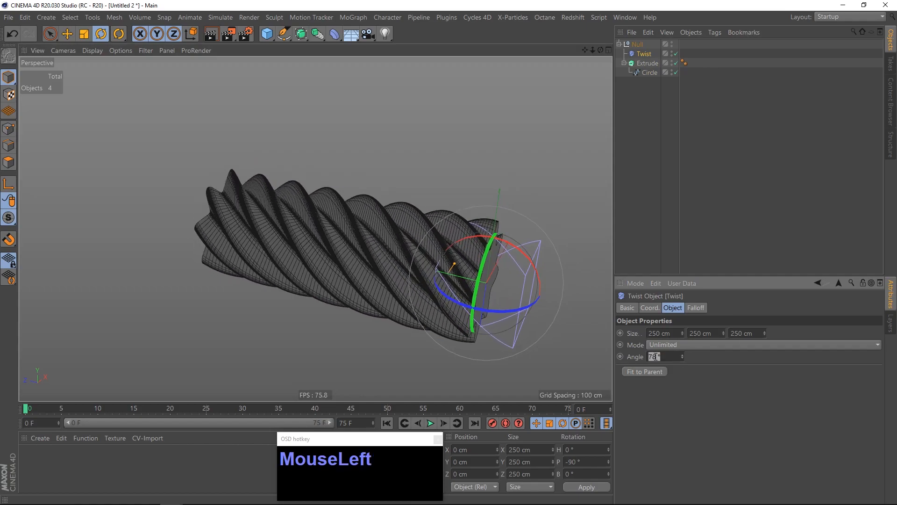
pyautogui.write('900')
pyautogui.press('Return')
pyautogui.click(656, 357)
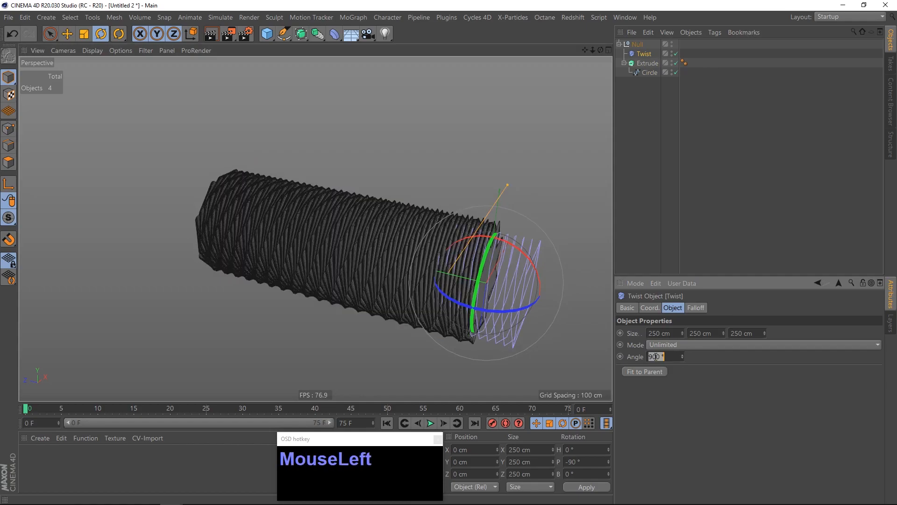
pyautogui.write('90')
pyautogui.press('Return')
pyautogui.keyDown('alt'); pyautogui.moveTo(413, 248); pyautogui.dragTo(430, 225); pyautogui.keyUp('alt')
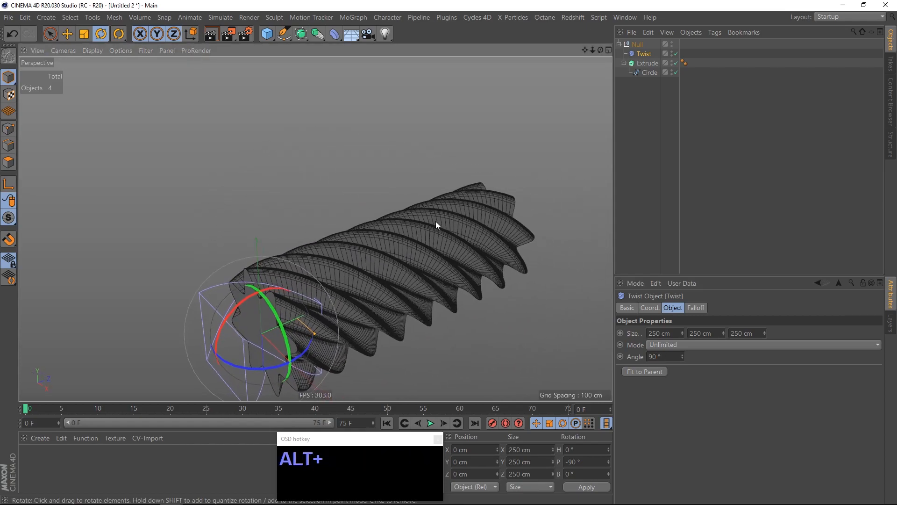
pyautogui.keyDown('alt'); pyautogui.moveTo(473, 256); pyautogui.dragTo(390, 223, button='right'); pyautogui.keyUp('alt')
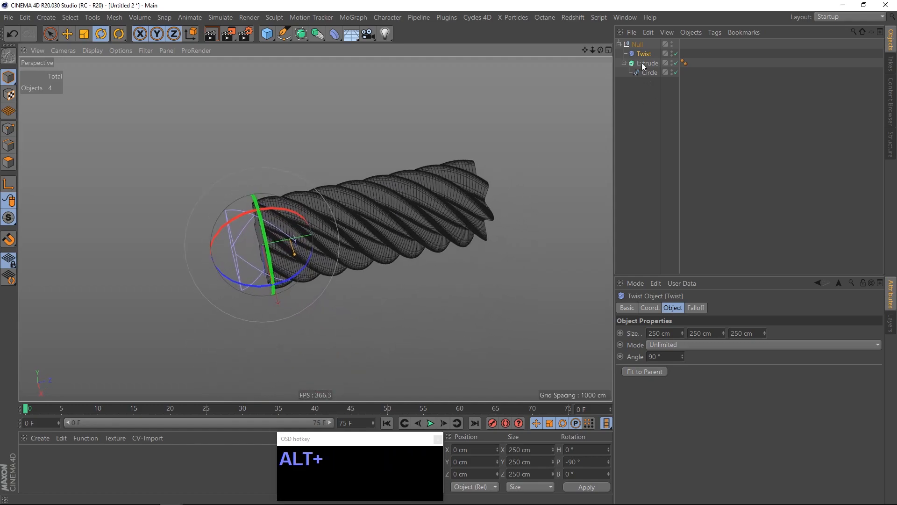
# - Add a Taper deformer inside the null between Twist and Extrude, and set its strength to 5%
pyautogui.click(653, 127)
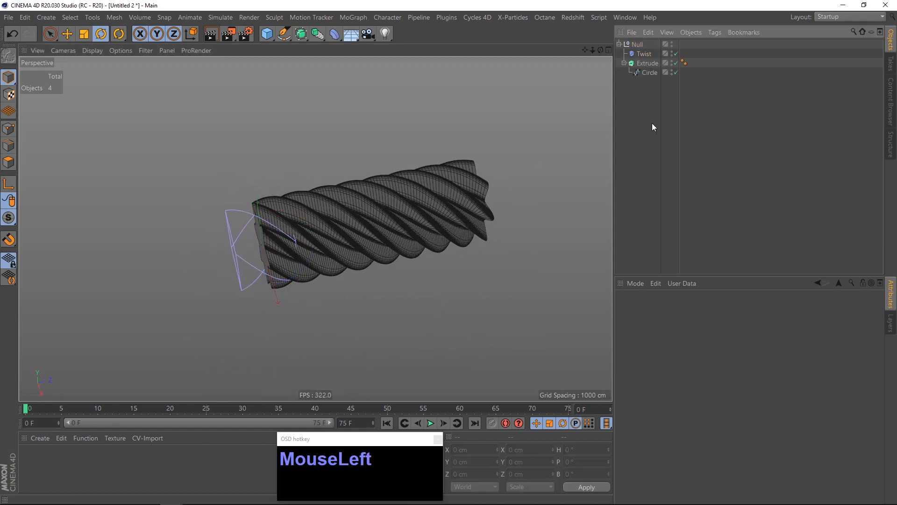
pyautogui.click(334, 34)
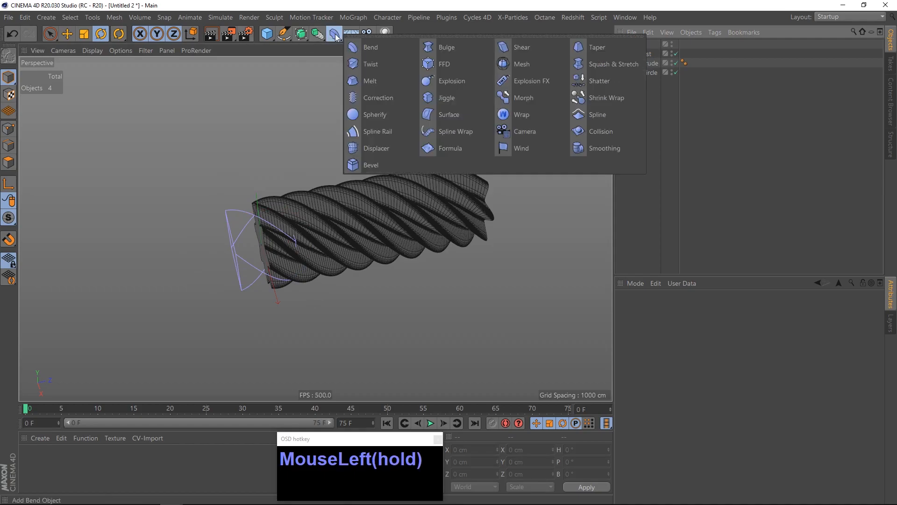
pyautogui.moveTo(336, 37); pyautogui.dragTo(585, 47)
pyautogui.click(641, 44)
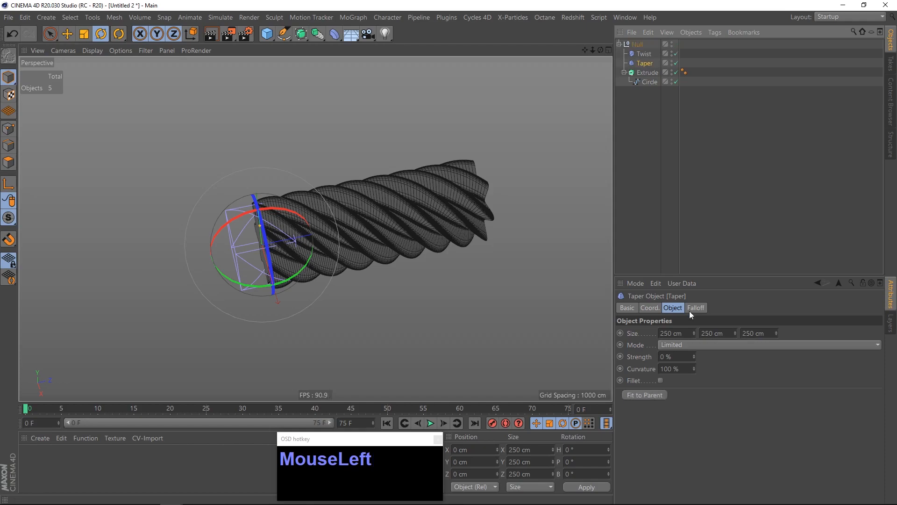
pyautogui.moveTo(694, 356); pyautogui.dragTo(699, 201)
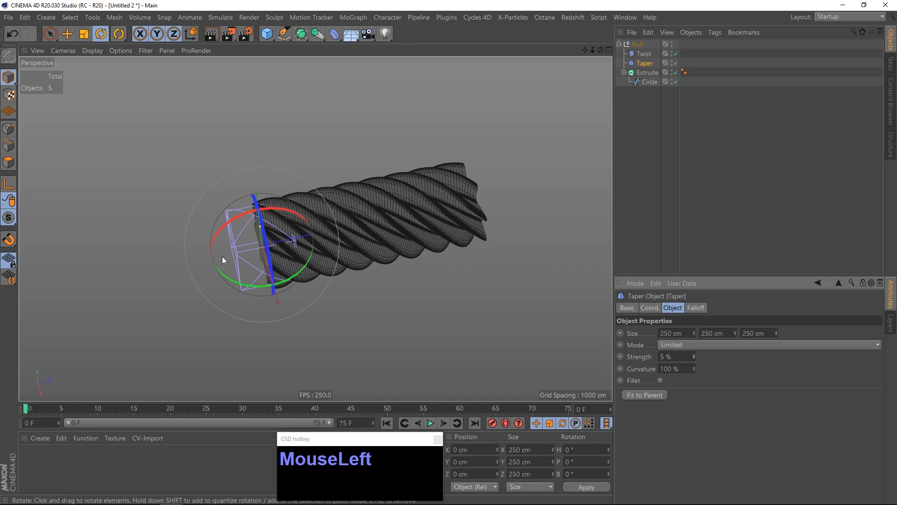
# - Switch the viewport display to Lines to see the Taper deformer's cage through the mesh
pyautogui.press('n')
pyautogui.press('g')
pyautogui.keyDown('alt'); pyautogui.moveTo(279, 238); pyautogui.dragTo(361, 245, button='right'); pyautogui.keyUp('alt')
pyautogui.keyDown('alt'); pyautogui.moveTo(361, 246); pyautogui.dragTo(367, 241); pyautogui.keyUp('alt')
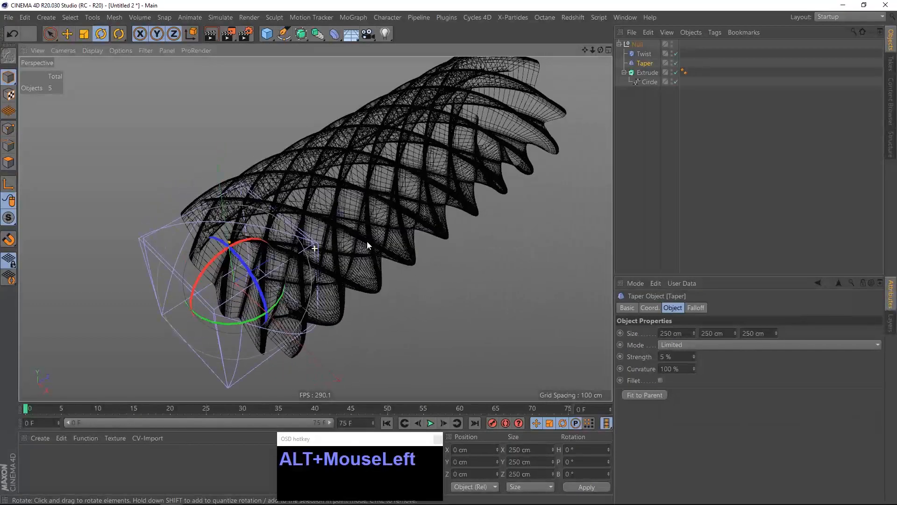
# - Hide the Twist deformer in the viewport and raise the Taper deformer's strength to 43%
pyautogui.click(671, 52)
pyautogui.keyDown('alt'); pyautogui.moveTo(316, 214); pyautogui.dragTo(304, 237); pyautogui.keyUp('alt')
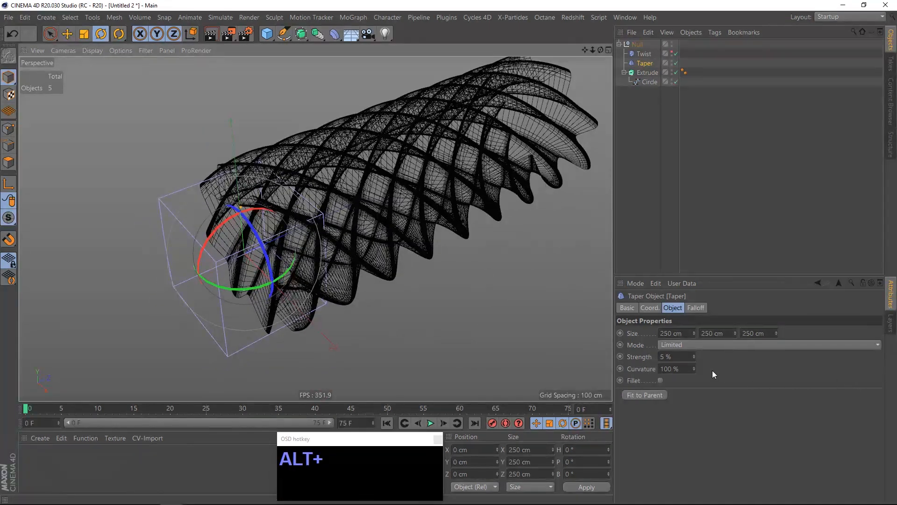
pyautogui.click(646, 65)
pyautogui.moveTo(693, 355); pyautogui.dragTo(729, 350)
# - Switch the viewport display to Hidden Line and rotate the Taper deformer to a pitch of -90°
pyautogui.press('n')
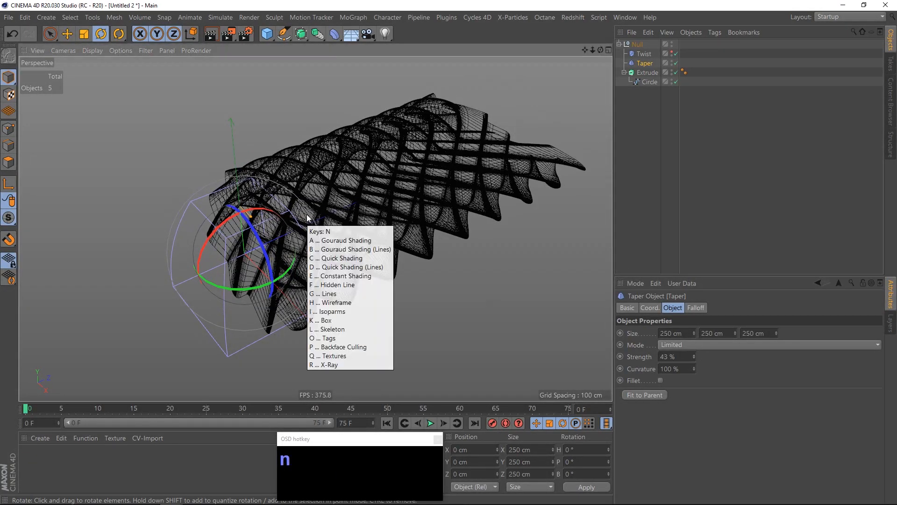
pyautogui.press('f')
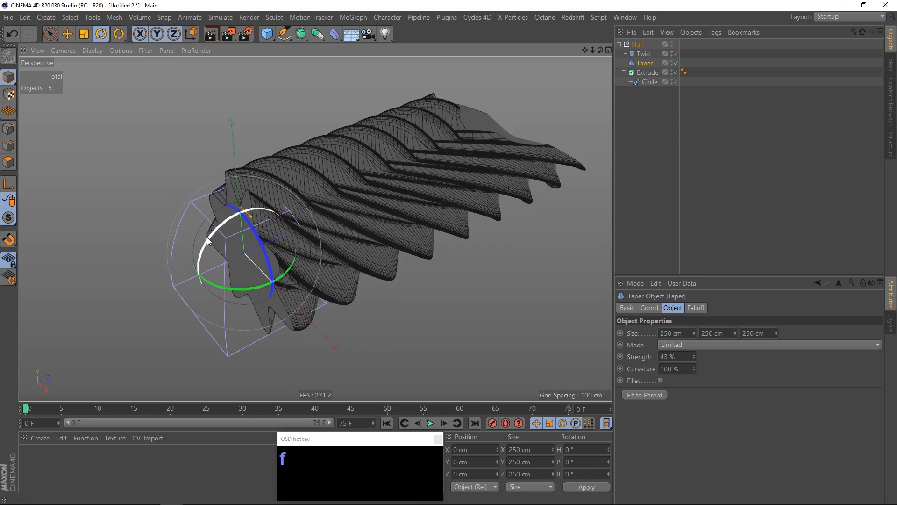
pyautogui.moveTo(206, 241); pyautogui.dragTo(261, 227)
pyautogui.moveTo(335, 210)
pyautogui.keyDown('alt'); pyautogui.mouseDown()
pyautogui.moveTo(276, 180)
pyautogui.moveTo(329, 200)
pyautogui.mouseUp(); pyautogui.keyUp('alt')
pyautogui.keyDown('alt'); pyautogui.moveTo(315, 200); pyautogui.dragTo(301, 208, button='right'); pyautogui.keyUp('alt')
pyautogui.keyDown('alt'); pyautogui.moveTo(300, 208); pyautogui.dragTo(261, 222, button='middle'); pyautogui.keyUp('alt')
pyautogui.keyDown('alt'); pyautogui.moveTo(312, 232); pyautogui.dragTo(307, 217); pyautogui.keyUp('alt')
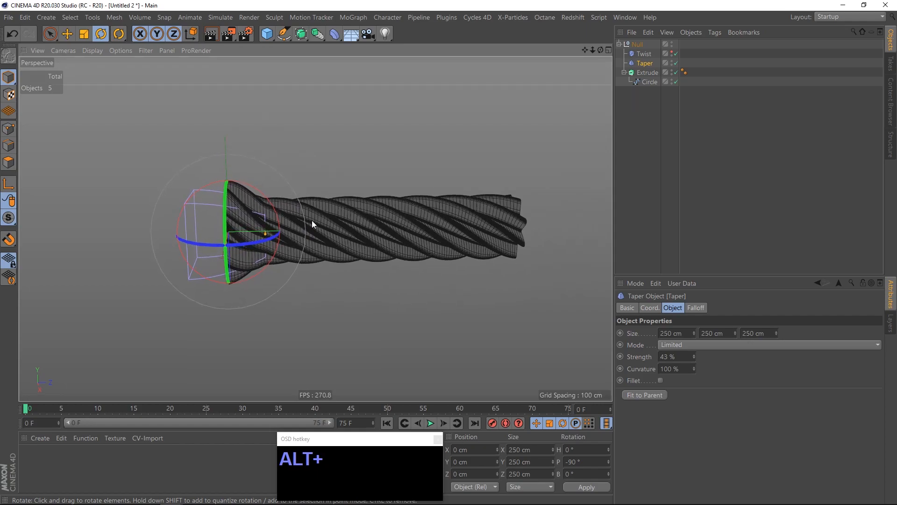
# - Move the Taper deformer along the extrusion to about Z 492 cm and lengthen its Y size to 1051 cm
pyautogui.press('e')
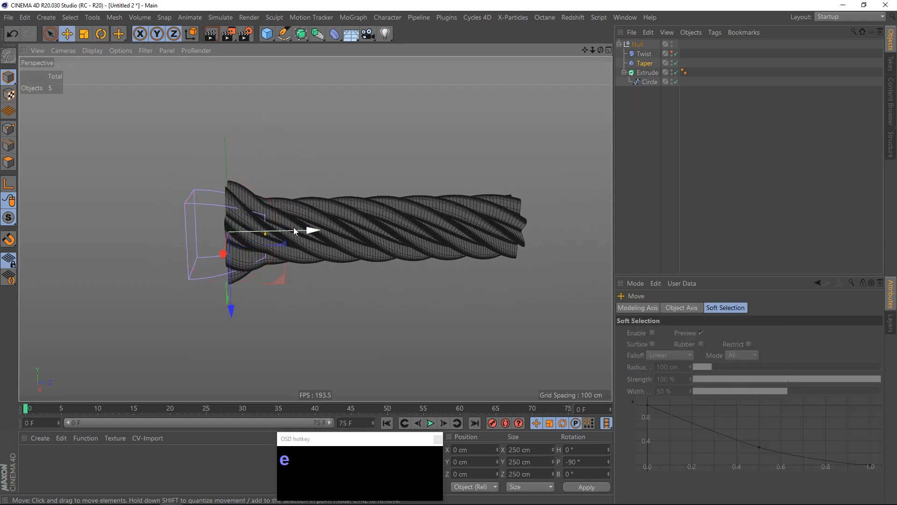
pyautogui.moveTo(310, 232); pyautogui.dragTo(459, 230)
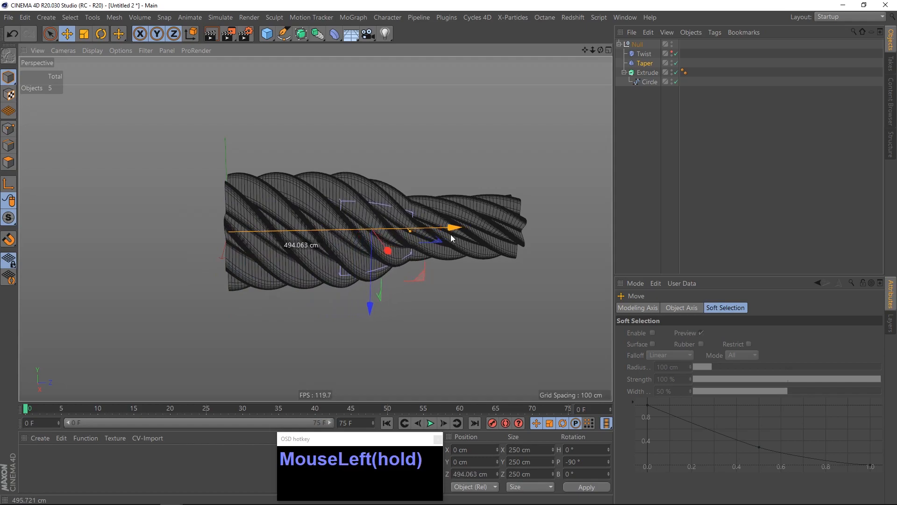
pyautogui.click(644, 63)
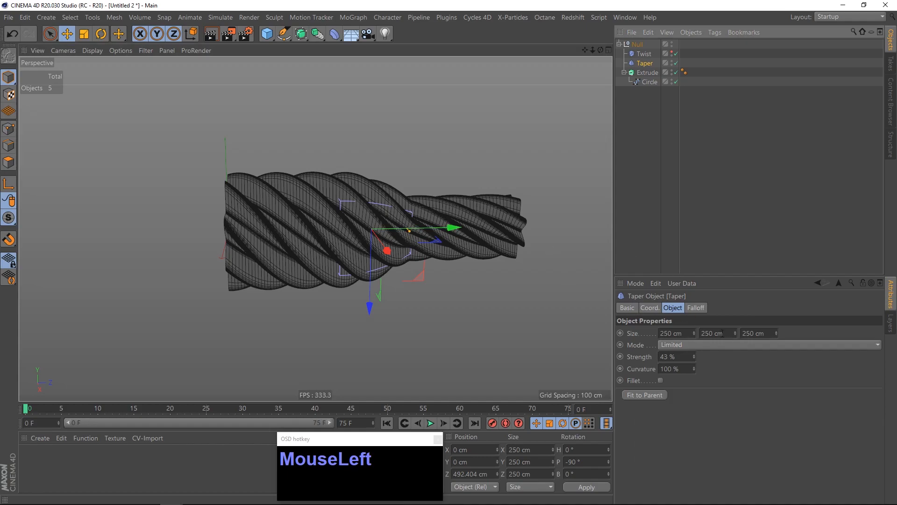
pyautogui.moveTo(735, 333); pyautogui.dragTo(735, 273)
pyautogui.middleClick(346, 235)
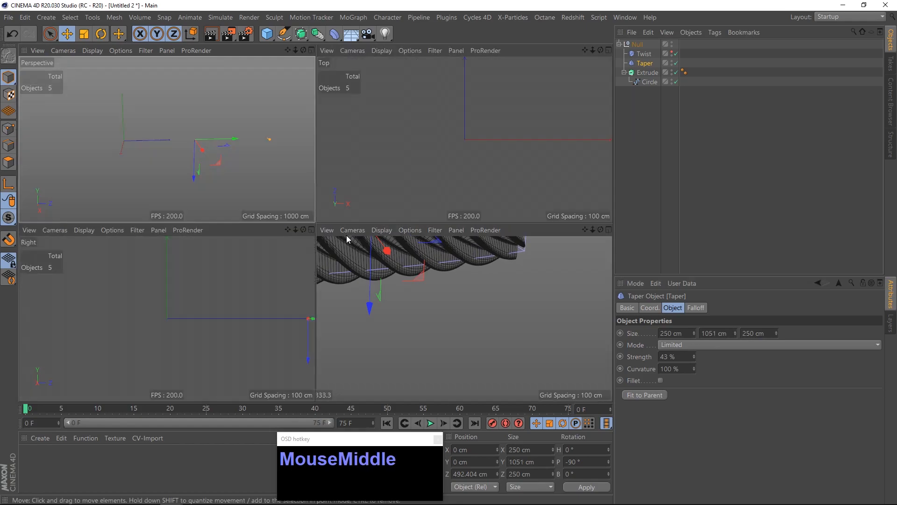
pyautogui.keyDown('alt'); pyautogui.moveTo(215, 302); pyautogui.dragTo(180, 304, button='right'); pyautogui.keyUp('alt')
pyautogui.keyDown('alt'); pyautogui.moveTo(236, 311); pyautogui.dragTo(158, 298, button='middle'); pyautogui.keyUp('alt')
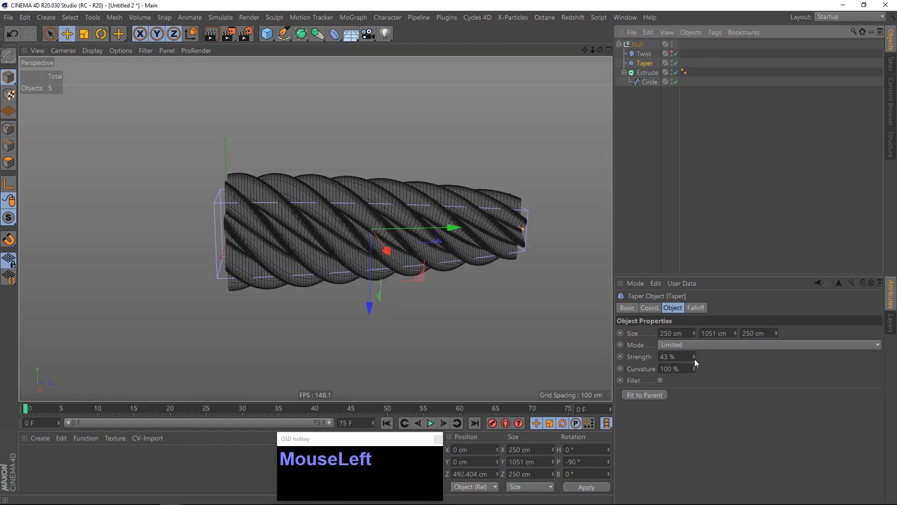
# - Set the Taper deformer's strength to 100% so the extrusion ends in a point
pyautogui.moveTo(694, 358); pyautogui.dragTo(694, 333)
pyautogui.write('1')
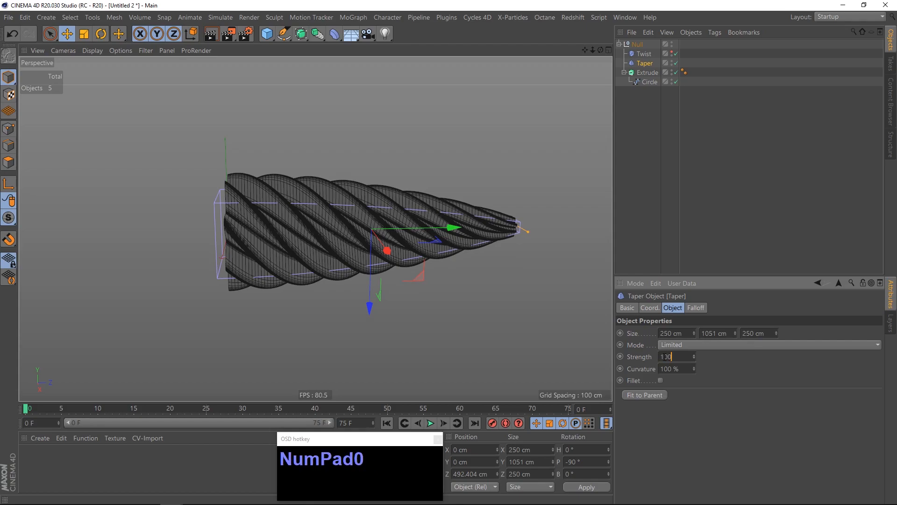
pyautogui.write('00')
pyautogui.press('Return')
# - Scale the Circle spline down to about 186 cm in X and Y
pyautogui.keyDown('alt'); pyautogui.moveTo(382, 211); pyautogui.dragTo(545, 238); pyautogui.keyUp('alt')
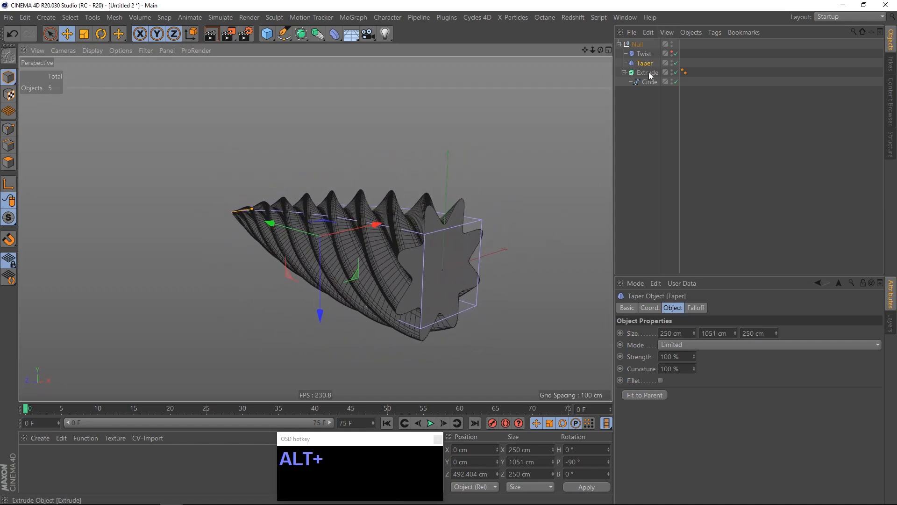
pyautogui.click(645, 83)
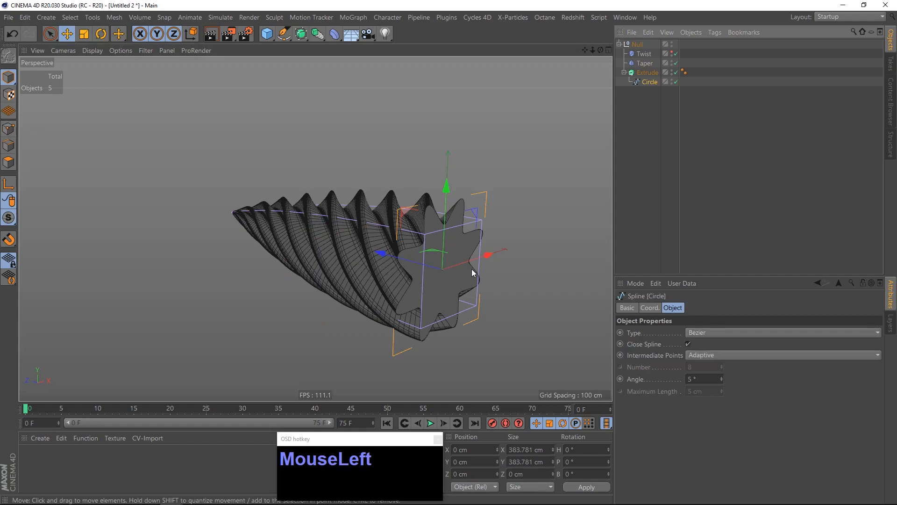
pyautogui.press('t')
pyautogui.moveTo(539, 263); pyautogui.dragTo(302, 263)
pyautogui.keyDown('alt'); pyautogui.moveTo(352, 251); pyautogui.dragTo(183, 253); pyautogui.keyUp('alt')
pyautogui.keyDown('alt'); pyautogui.moveTo(426, 252); pyautogui.dragTo(442, 227, button='right'); pyautogui.keyUp('alt')
pyautogui.keyDown('alt'); pyautogui.moveTo(442, 227); pyautogui.dragTo(386, 254, button='middle'); pyautogui.keyUp('alt')
pyautogui.keyDown('alt'); pyautogui.moveTo(386, 255); pyautogui.dragTo(492, 239); pyautogui.keyUp('alt')
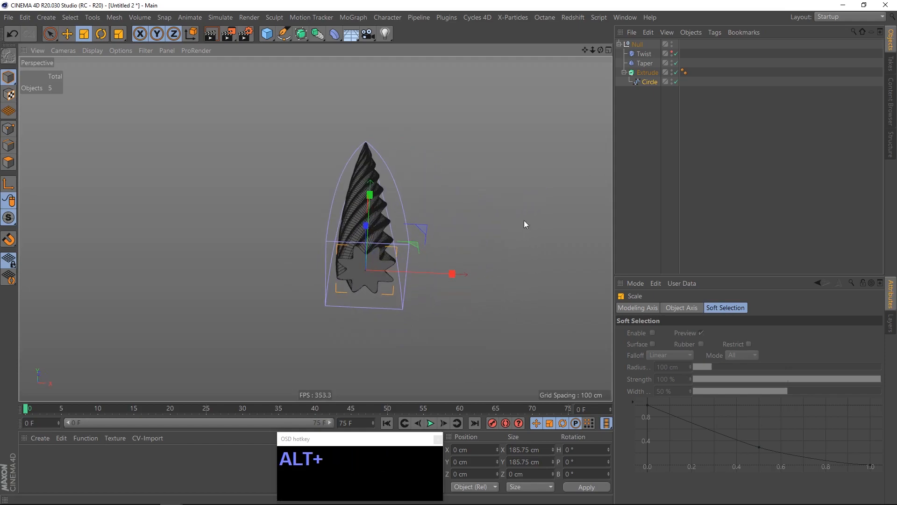
# - Bring the skull model into the scene and collapse the Skull and Null hierarchies
pyautogui.click(639, 73)
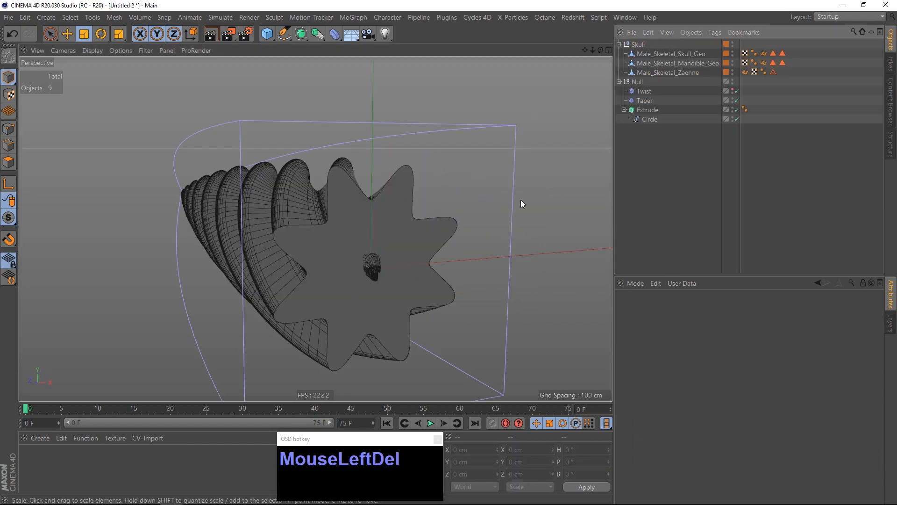
pyautogui.click(619, 45)
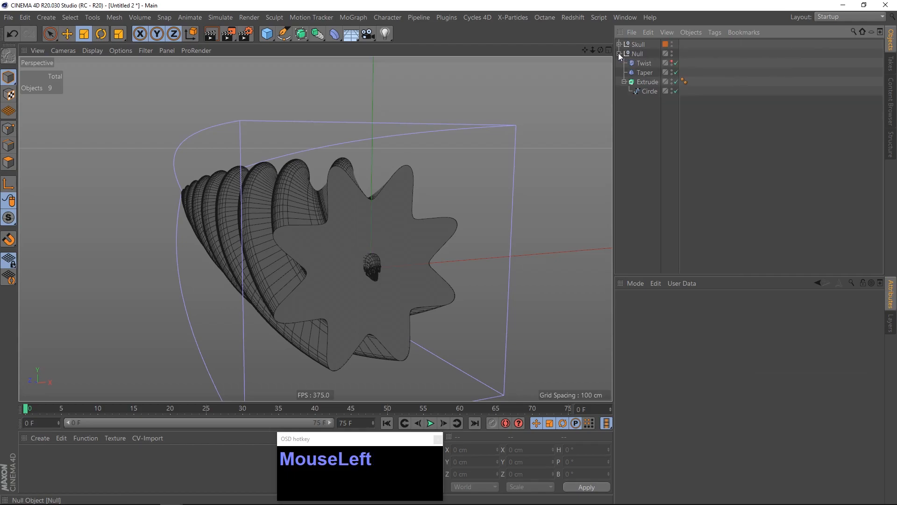
pyautogui.click(618, 53)
pyautogui.click(635, 45)
pyautogui.keyDown('alt'); pyautogui.moveTo(375, 270); pyautogui.dragTo(337, 264); pyautogui.keyUp('alt')
pyautogui.keyDown('alt'); pyautogui.moveTo(337, 263); pyautogui.dragTo(415, 265, button='right'); pyautogui.keyUp('alt')
pyautogui.keyDown('alt'); pyautogui.moveTo(415, 265); pyautogui.dragTo(378, 258); pyautogui.keyUp('alt')
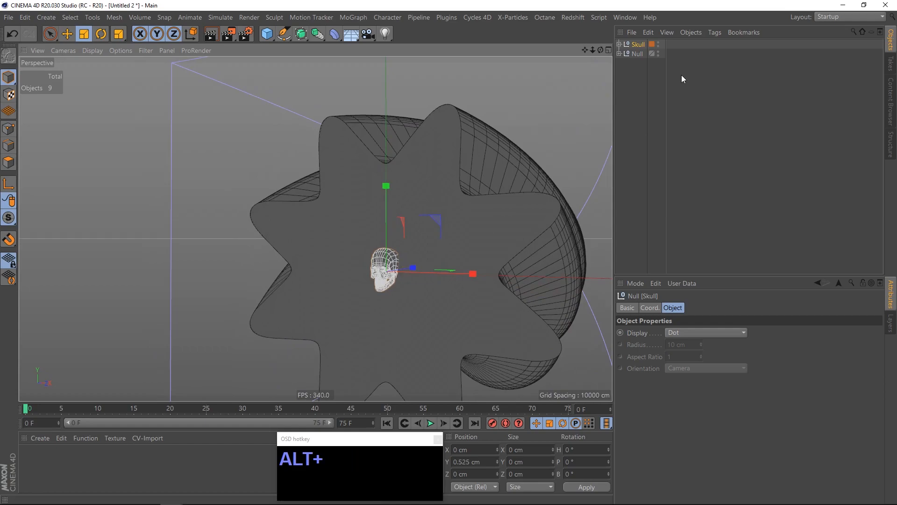
# - Switch the viewport display to Gouraud Shading and scale the Circle spline down to about 10.8 cm
pyautogui.press('n')
pyautogui.press('a')
pyautogui.moveTo(396, 271)
pyautogui.keyDown('alt'); pyautogui.mouseDown()
pyautogui.moveTo(445, 263)
pyautogui.moveTo(381, 275)
pyautogui.mouseUp(); pyautogui.keyUp('alt')
pyautogui.keyDown('alt'); pyautogui.moveTo(381, 275); pyautogui.dragTo(416, 256, button='right'); pyautogui.keyUp('alt')
pyautogui.moveTo(423, 263); pyautogui.dragTo(21, 254)
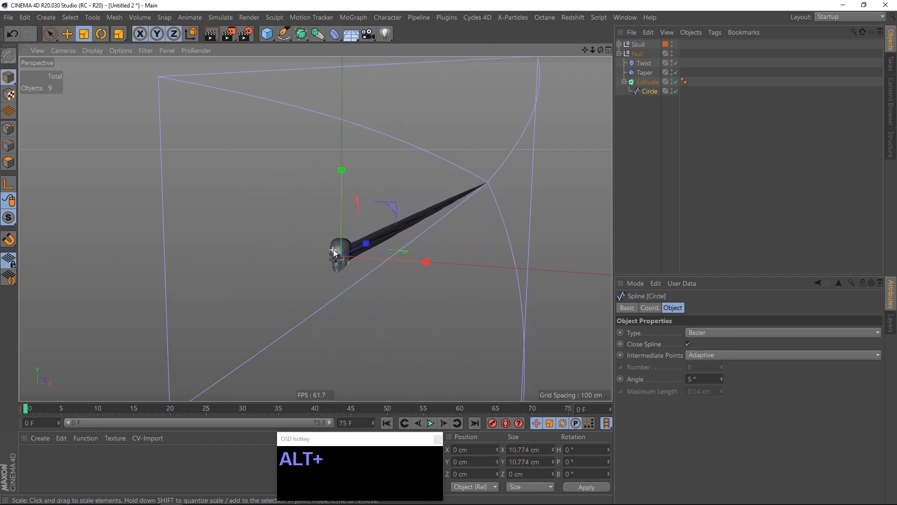
# - Shorten the Extrude object's movement along Z to suit the skull's size
pyautogui.keyDown('alt'); pyautogui.moveTo(333, 249); pyautogui.dragTo(474, 255, button='right'); pyautogui.keyUp('alt')
pyautogui.moveTo(378, 248)
pyautogui.keyDown('alt'); pyautogui.mouseDown()
pyautogui.moveTo(281, 221)
pyautogui.moveTo(410, 245)
pyautogui.moveTo(378, 244)
pyautogui.mouseUp(); pyautogui.keyUp('alt')
pyautogui.keyDown('alt'); pyautogui.moveTo(402, 245); pyautogui.dragTo(351, 245); pyautogui.keyUp('alt')
pyautogui.click(647, 82)
pyautogui.moveTo(790, 333)
pyautogui.mouseDown()
pyautogui.moveTo(790, 421)
pyautogui.moveTo(790, 334)
pyautogui.mouseUp()
# - Select the Twist deformer and make its cage visible in the viewport
pyautogui.keyDown('alt'); pyautogui.moveTo(505, 187); pyautogui.dragTo(407, 191); pyautogui.keyUp('alt')
pyautogui.keyDown('alt'); pyautogui.moveTo(402, 219); pyautogui.dragTo(211, 250, button='right'); pyautogui.keyUp('alt')
pyautogui.click(644, 63)
pyautogui.click(671, 61)
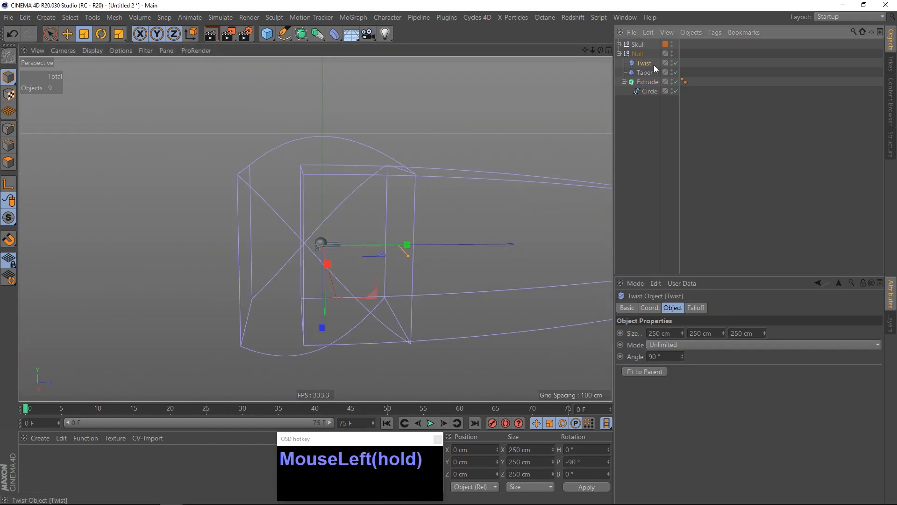
# - Try scaling the Twist and Taper deformers down together
pyautogui.keyDown('shift'); pyautogui.click(646, 73); pyautogui.keyUp('shift')
pyautogui.moveTo(507, 269); pyautogui.dragTo(224, 71)
pyautogui.hotkey('ctrl', 'z')
pyautogui.hotkey('ctrl', 'z')
# - Scale the Twist deformer's cage down on its own towards the extrusion's size
pyautogui.click(646, 64)
pyautogui.moveTo(388, 287); pyautogui.dragTo(290, 248)
pyautogui.keyDown('alt'); pyautogui.moveTo(322, 243); pyautogui.dragTo(505, 254, button='right'); pyautogui.keyUp('alt')
pyautogui.moveTo(457, 267); pyautogui.dragTo(435, 268)
pyautogui.keyDown('alt'); pyautogui.moveTo(425, 252); pyautogui.dragTo(402, 219); pyautogui.keyUp('alt')
# - Scale the Taper deformer down to about 17.5 × 73.6 × 17.5 cm and move it to about Z 16.7 cm
pyautogui.click(644, 73)
pyautogui.keyDown('alt'); pyautogui.moveTo(439, 204); pyautogui.dragTo(318, 234, button='right'); pyautogui.keyUp('alt')
pyautogui.keyDown('alt'); pyautogui.moveTo(411, 248); pyautogui.dragTo(449, 249); pyautogui.keyUp('alt')
pyautogui.keyDown('alt'); pyautogui.moveTo(450, 250); pyautogui.dragTo(411, 254, button='right'); pyautogui.keyUp('alt')
pyautogui.moveTo(540, 296); pyautogui.dragTo(70, 248)
pyautogui.press('e')
pyautogui.moveTo(553, 249); pyautogui.dragTo(330, 254)
pyautogui.keyDown('alt'); pyautogui.moveTo(243, 250); pyautogui.dragTo(392, 300, button='right'); pyautogui.keyUp('alt')
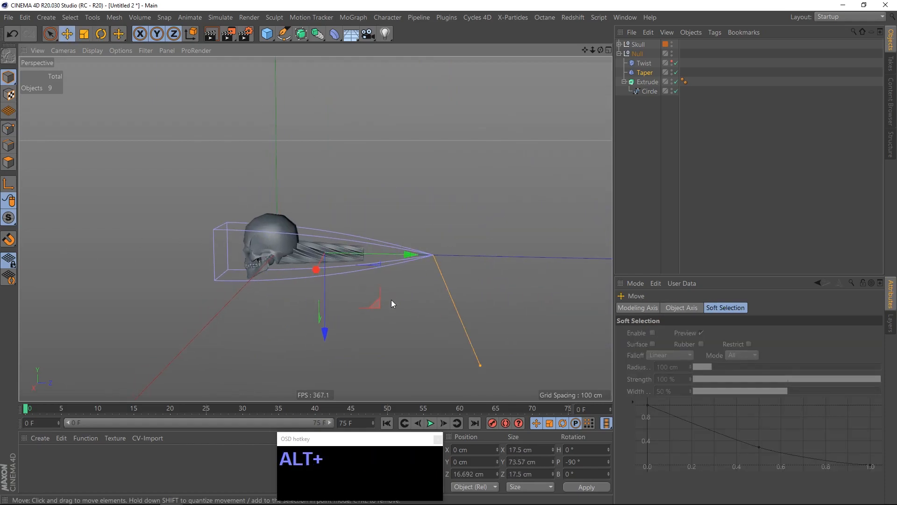
# - Scale the Taper deformer down further and shift its cage along Z to match the extrusion's length
pyautogui.press('t')
pyautogui.moveTo(391, 300); pyautogui.dragTo(281, 262)
pyautogui.middleClick(276, 259)
pyautogui.middleClick(276, 260)
pyautogui.keyDown('alt'); pyautogui.moveTo(276, 260); pyautogui.dragTo(355, 252, button='right'); pyautogui.keyUp('alt')
pyautogui.keyDown('alt'); pyautogui.moveTo(141, 153); pyautogui.dragTo(295, 209, button='middle'); pyautogui.keyUp('alt')
pyautogui.keyDown('alt'); pyautogui.click(672, 44); pyautogui.keyUp('alt')
pyautogui.moveTo(375, 281); pyautogui.dragTo(186, 278)
pyautogui.keyDown('alt'); pyautogui.moveTo(315, 203); pyautogui.dragTo(416, 219, button='right'); pyautogui.keyUp('alt')
pyautogui.press('e')
pyautogui.moveTo(401, 219); pyautogui.dragTo(377, 218)
# - Place the Skull group inside a new Subdivision Surface object to smooth it
pyautogui.keyDown('alt'); pyautogui.moveTo(300, 34); pyautogui.dragTo(331, 48); pyautogui.keyUp('alt')
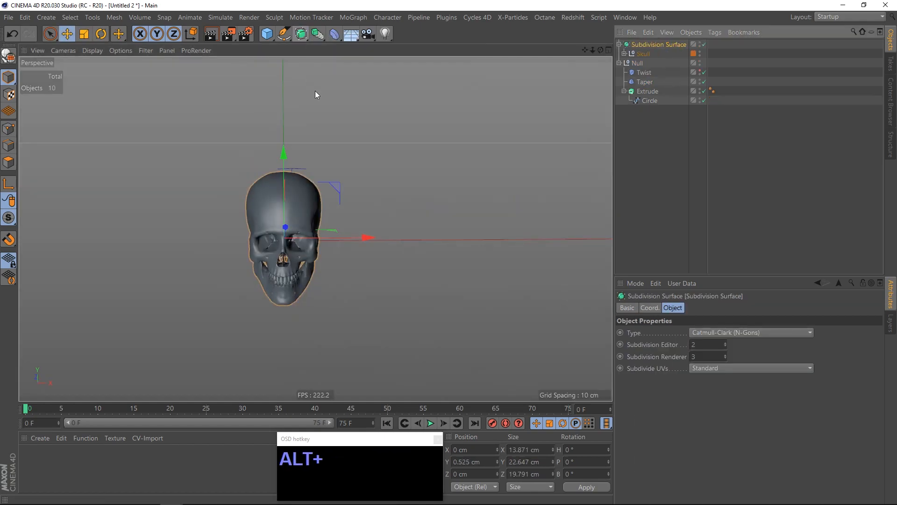
pyautogui.keyDown('alt'); pyautogui.moveTo(293, 223); pyautogui.dragTo(192, 209); pyautogui.keyUp('alt')
pyautogui.keyDown('alt'); pyautogui.moveTo(192, 209); pyautogui.dragTo(318, 217, button='middle'); pyautogui.keyUp('alt')
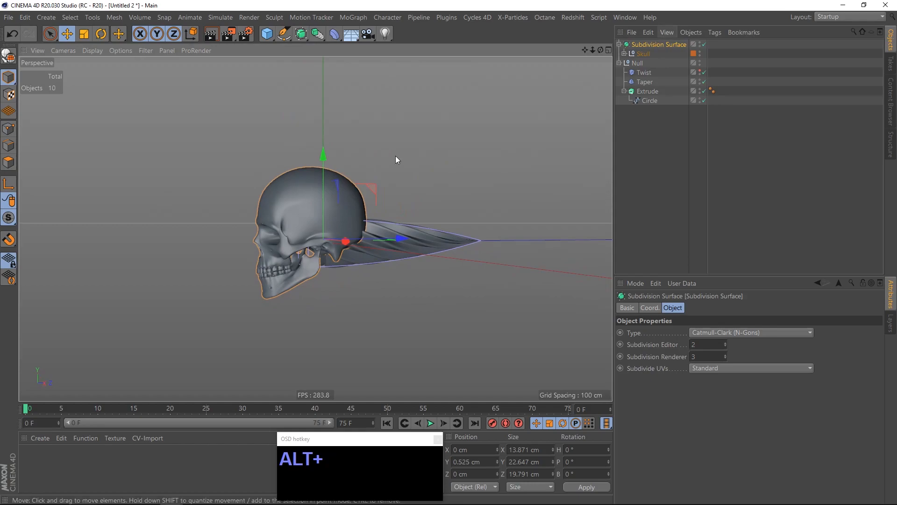
pyautogui.keyDown('alt'); pyautogui.moveTo(318, 217); pyautogui.dragTo(368, 211); pyautogui.keyUp('alt')
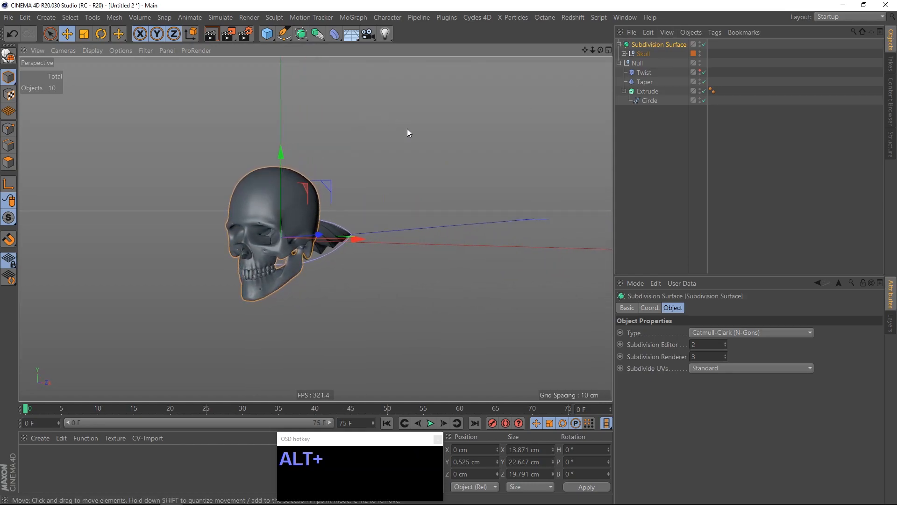
# - Draw an open four-point spline with the Pen tool in the Front view, running outward from the side of the skull
pyautogui.middleClick(288, 216)
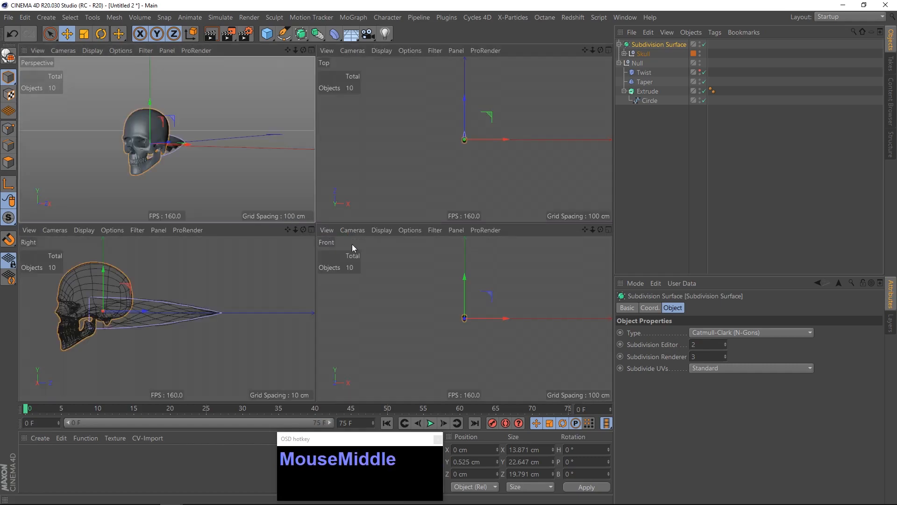
pyautogui.middleClick(465, 318)
pyautogui.keyDown('alt'); pyautogui.moveTo(362, 220); pyautogui.dragTo(446, 214, button='right'); pyautogui.keyUp('alt')
pyautogui.moveTo(284, 34); pyautogui.dragTo(306, 46)
pyautogui.click(320, 205)
pyautogui.press('Escape')
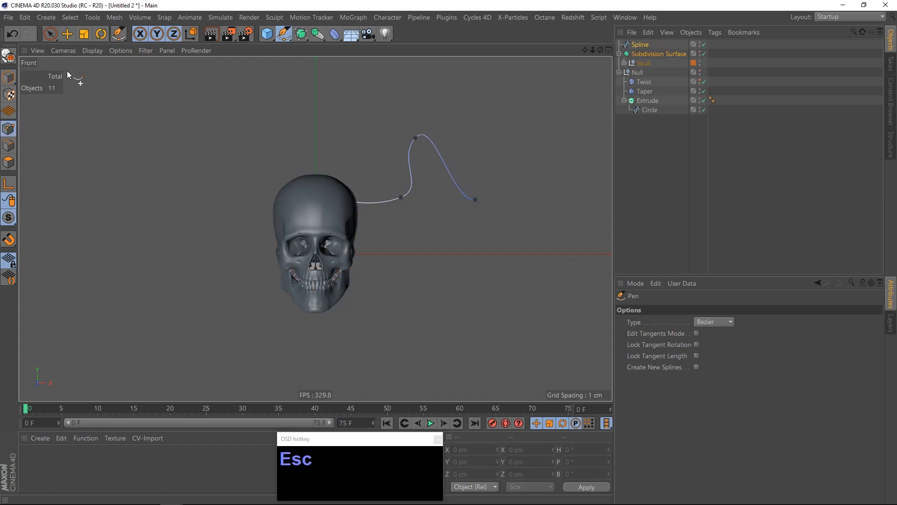
# - Change the new spline's type to B-Spline
pyautogui.click(67, 33)
pyautogui.click(641, 45)
pyautogui.click(726, 332)
pyautogui.click(719, 381)
# - Move the spline's points in the Front view to form a smooth path rising outward from the skull
pyautogui.moveTo(401, 198); pyautogui.dragTo(363, 185)
pyautogui.keyDown('alt'); pyautogui.moveTo(403, 159); pyautogui.dragTo(435, 112, button='right'); pyautogui.keyUp('alt')
pyautogui.moveTo(428, 116); pyautogui.dragTo(391, 139)
pyautogui.moveTo(549, 240); pyautogui.dragTo(475, 139)
pyautogui.moveTo(437, 85); pyautogui.dragTo(482, 183)
pyautogui.click(474, 138)
pyautogui.moveTo(524, 89)
pyautogui.mouseDown()
pyautogui.moveTo(548, 82)
pyautogui.moveTo(536, 78)
pyautogui.mouseUp()
# - Reposition the spline's points in the Perspective view to give the path depth
pyautogui.middleClick(172, 128)
pyautogui.middleClick(173, 127)
pyautogui.keyDown('alt'); pyautogui.moveTo(172, 128); pyautogui.dragTo(136, 154); pyautogui.keyUp('alt')
pyautogui.click(329, 182)
pyautogui.moveTo(401, 181); pyautogui.dragTo(316, 188)
pyautogui.click(350, 200)
pyautogui.keyDown('alt'); pyautogui.moveTo(354, 148); pyautogui.dragTo(348, 213); pyautogui.keyUp('alt')
# - Rename the spline as Horn_Path
pyautogui.doubleClick(641, 44)
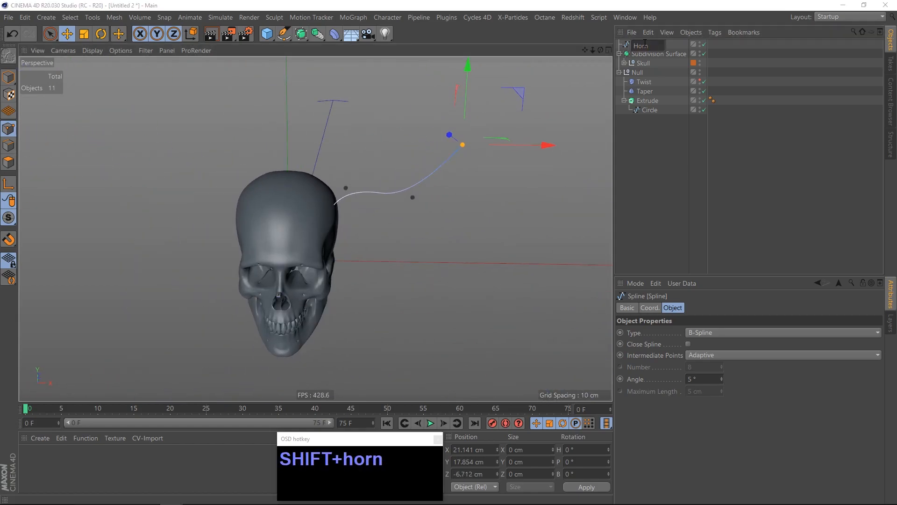
pyautogui.write('Horn_Path')
pyautogui.press('Return')
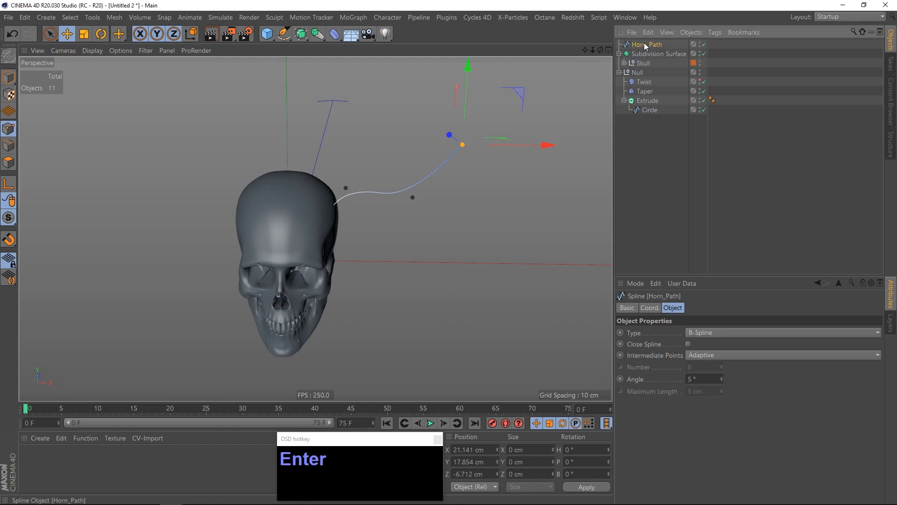
# - Add a Spline Wrap deformer and place it inside the null between Taper and Extrude
pyautogui.click(654, 131)
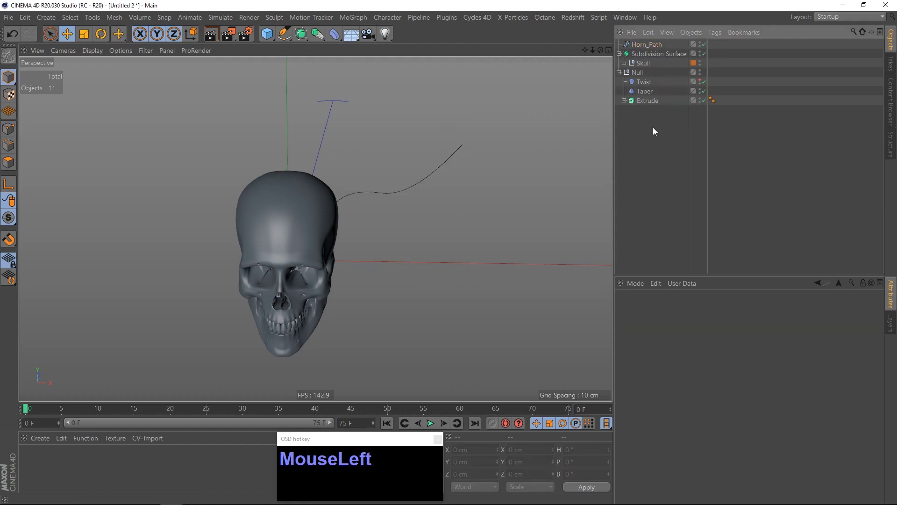
pyautogui.click(333, 35)
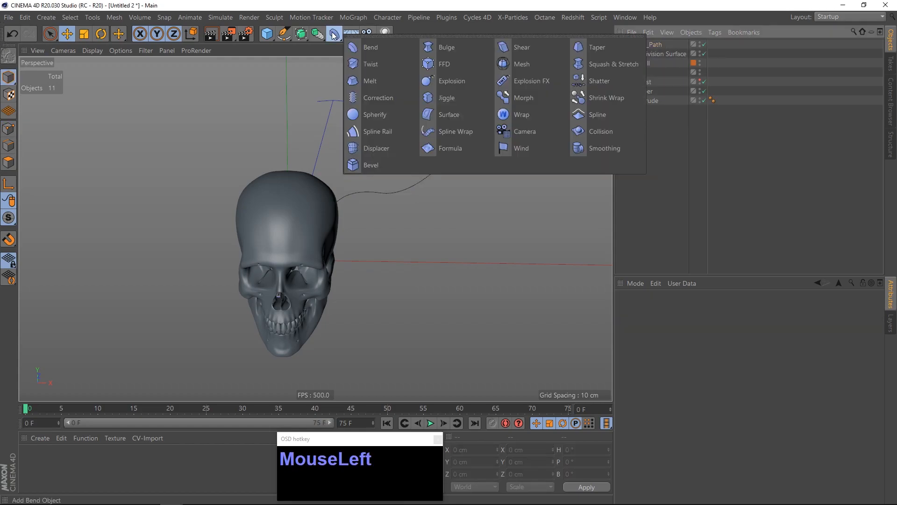
pyautogui.moveTo(334, 34); pyautogui.dragTo(449, 132)
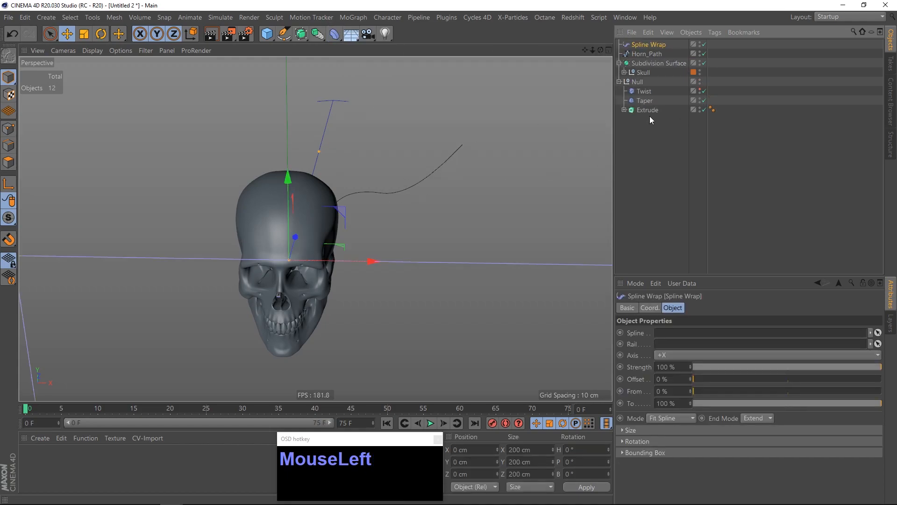
pyautogui.moveTo(642, 47); pyautogui.dragTo(644, 102)
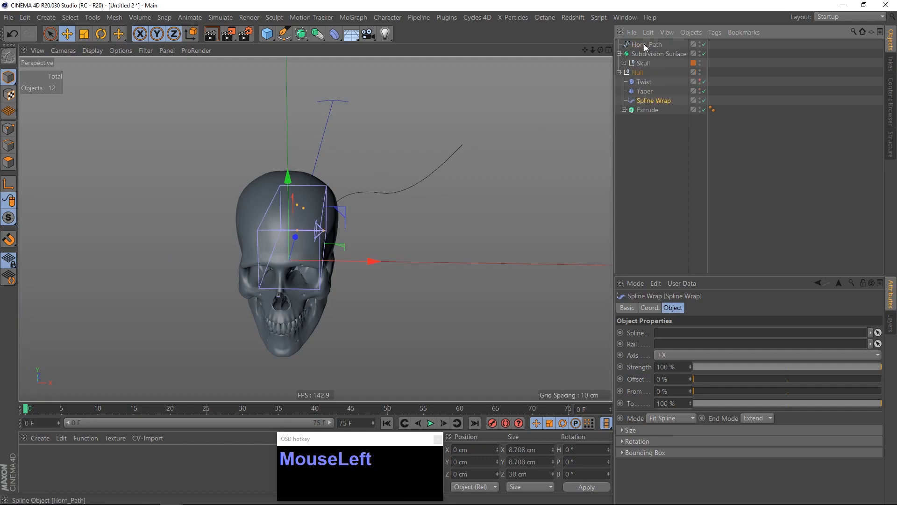
# - Assign Horn_Path as the Spline Wrap's spline, try the +Y axis, and settle on +Z
pyautogui.moveTo(670, 333); pyautogui.dragTo(670, 333)
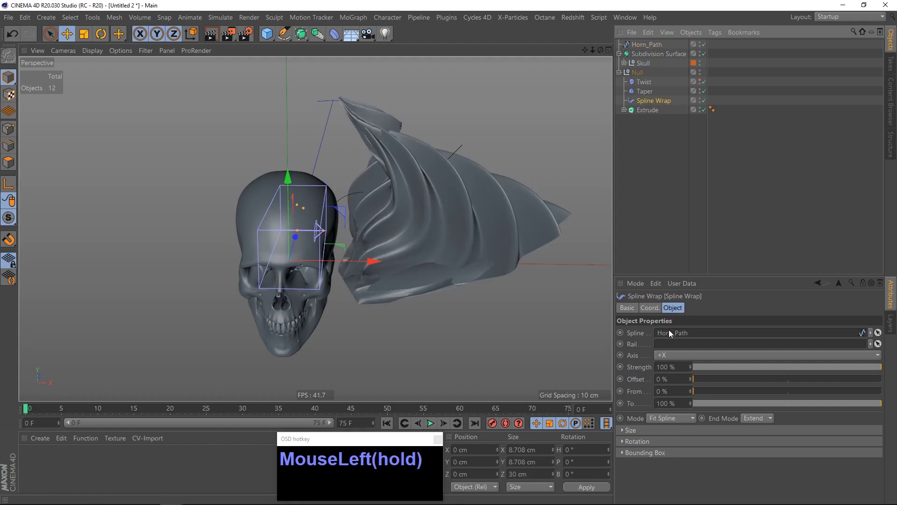
pyautogui.keyDown('alt'); pyautogui.moveTo(410, 170); pyautogui.dragTo(609, 248); pyautogui.keyUp('alt')
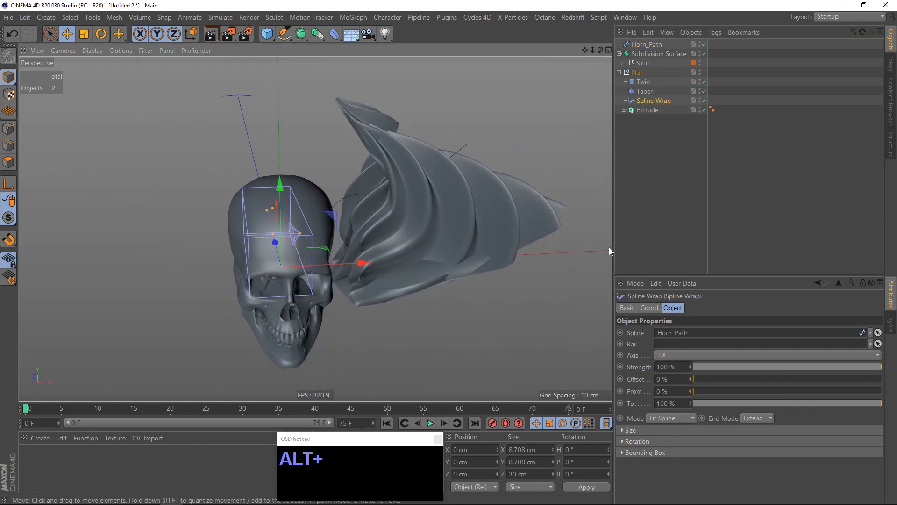
pyautogui.click(692, 355)
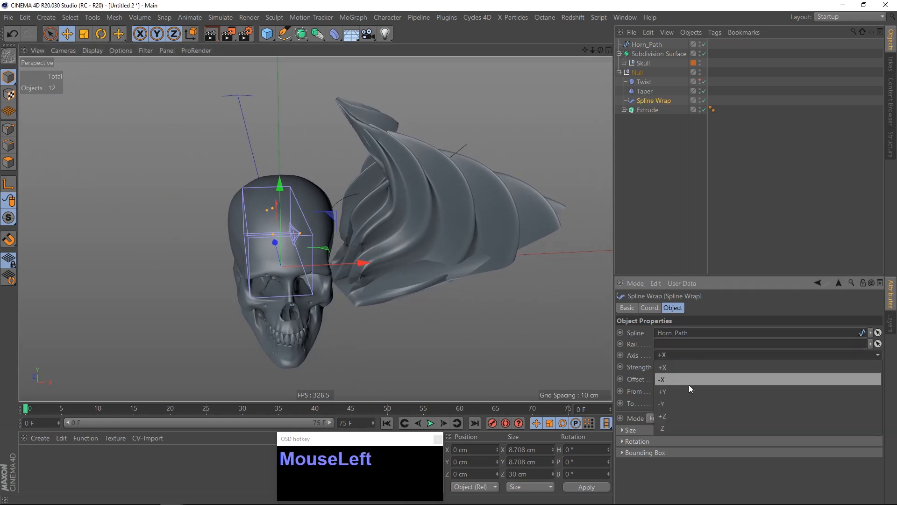
pyautogui.click(688, 390)
pyautogui.click(686, 355)
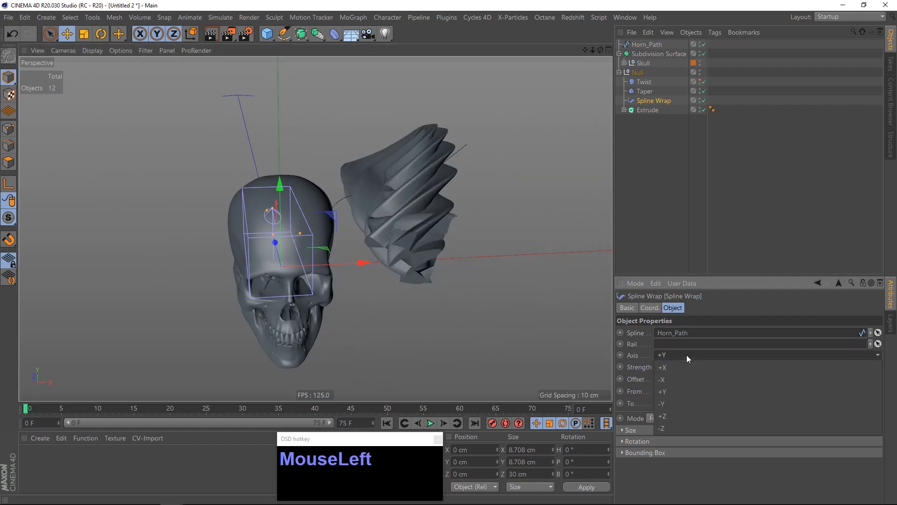
pyautogui.click(686, 412)
pyautogui.keyDown('alt'); pyautogui.moveTo(396, 186); pyautogui.dragTo(355, 154); pyautogui.keyUp('alt')
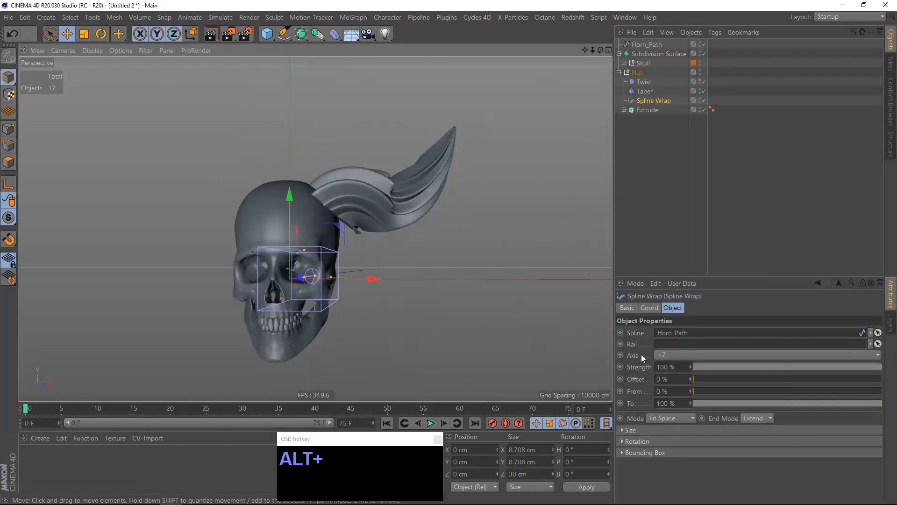
# - Set the Spline Wrap's mode to Keep Length
pyautogui.click(676, 419)
pyautogui.click(668, 441)
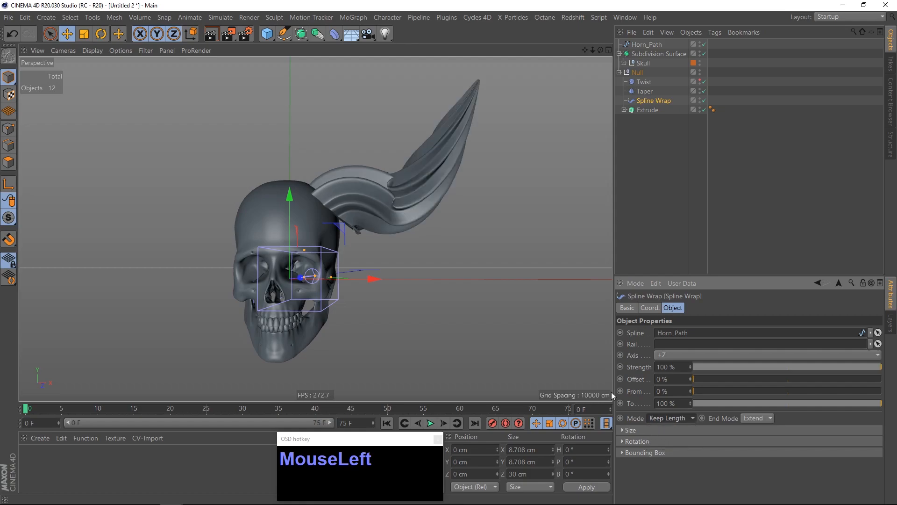
pyautogui.keyDown('alt'); pyautogui.moveTo(380, 198); pyautogui.dragTo(405, 217); pyautogui.keyUp('alt')
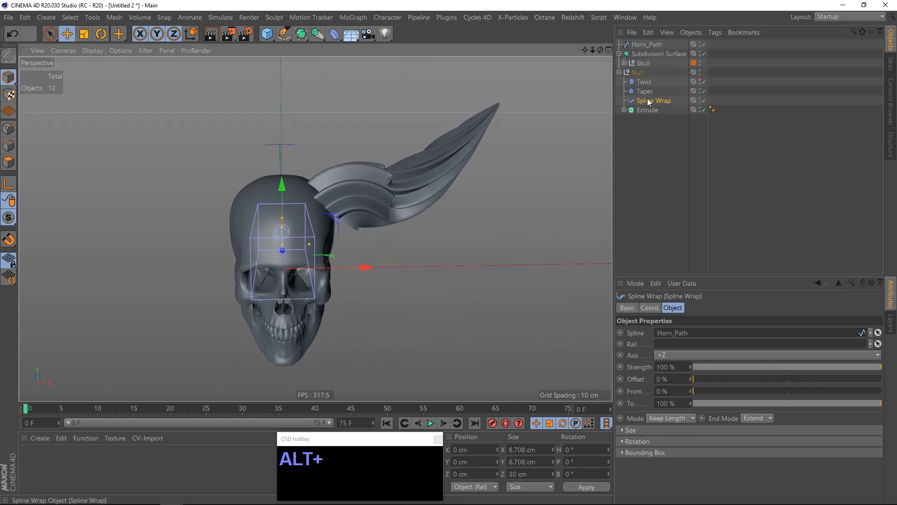
# - Scale down the Circle spline inside Extrude to about 3.3 cm wide to make the horn thinner
pyautogui.click(624, 109)
pyautogui.click(650, 119)
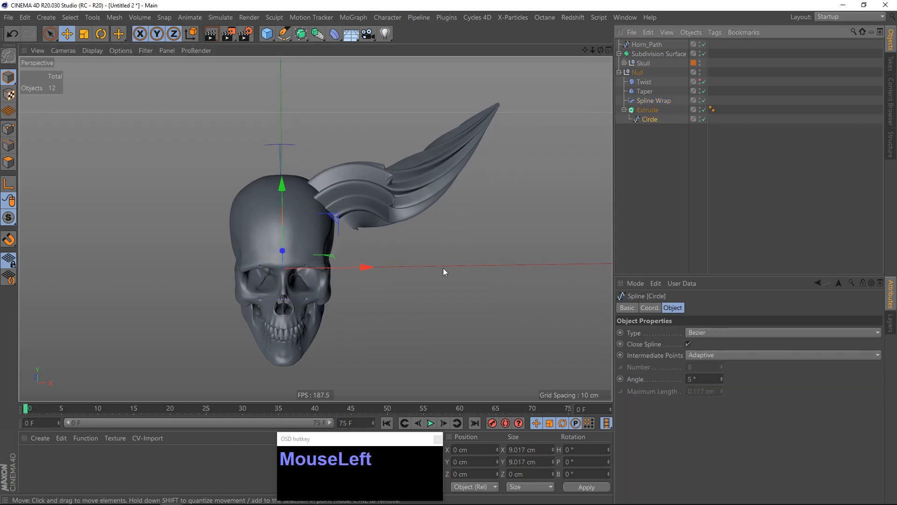
pyautogui.press('t')
pyautogui.moveTo(374, 274); pyautogui.dragTo(127, 260)
pyautogui.keyDown('alt'); pyautogui.moveTo(245, 231); pyautogui.dragTo(309, 212); pyautogui.keyUp('alt')
pyautogui.keyDown('alt'); pyautogui.moveTo(310, 211); pyautogui.dragTo(364, 211, button='right'); pyautogui.keyUp('alt')
pyautogui.keyDown('alt'); pyautogui.moveTo(338, 209); pyautogui.dragTo(359, 191); pyautogui.keyUp('alt')
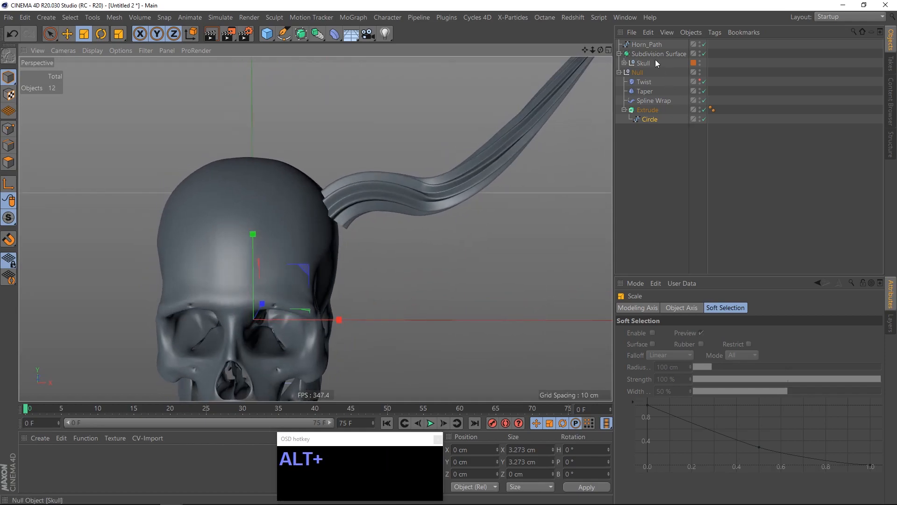
# - Switch the view to wireframe display and select Horn_Path's base point beside the skull in point mode
pyautogui.click(644, 45)
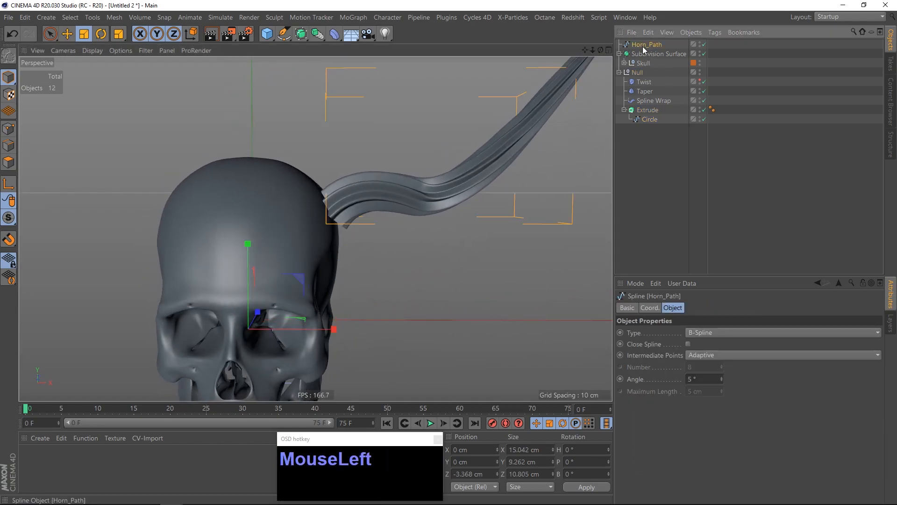
pyautogui.click(9, 129)
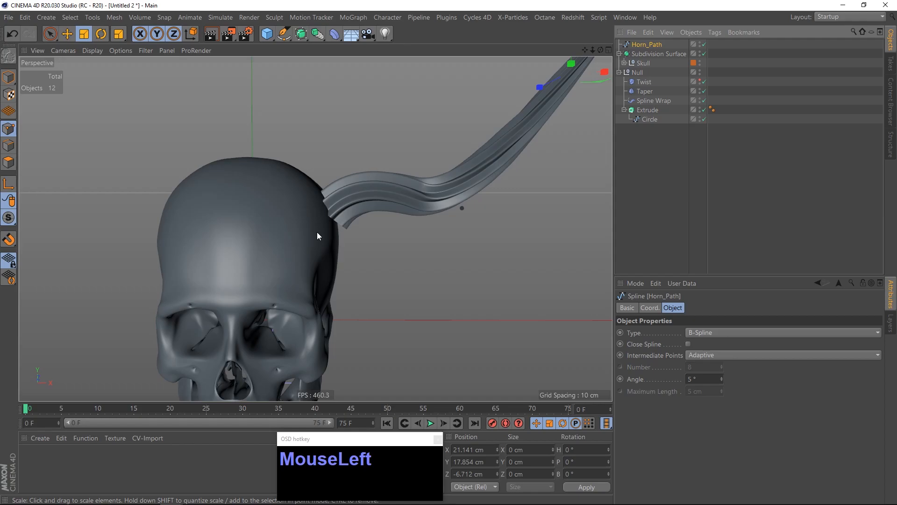
pyautogui.press('n')
pyautogui.press('g')
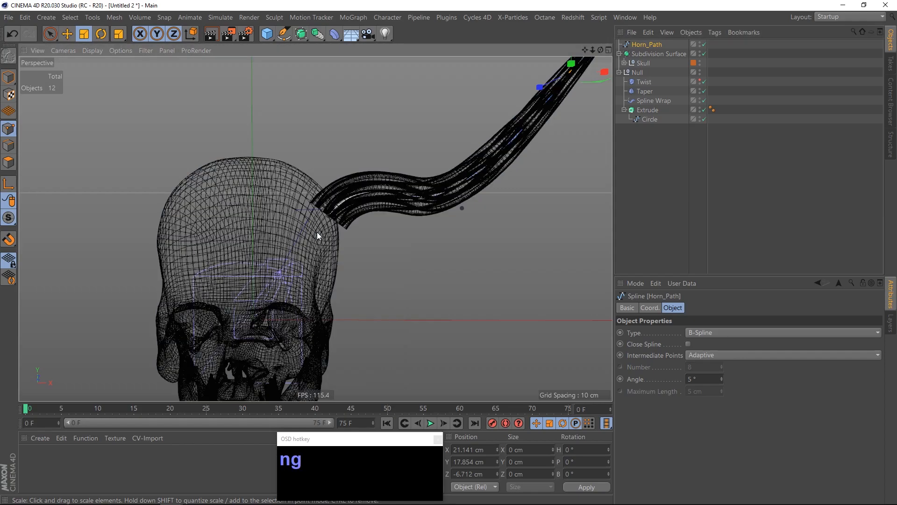
pyautogui.keyDown('alt'); pyautogui.moveTo(331, 229); pyautogui.dragTo(329, 213, button='right'); pyautogui.keyUp('alt')
pyautogui.click(330, 213)
pyautogui.keyDown('alt'); pyautogui.moveTo(325, 224); pyautogui.dragTo(314, 249); pyautogui.keyUp('alt')
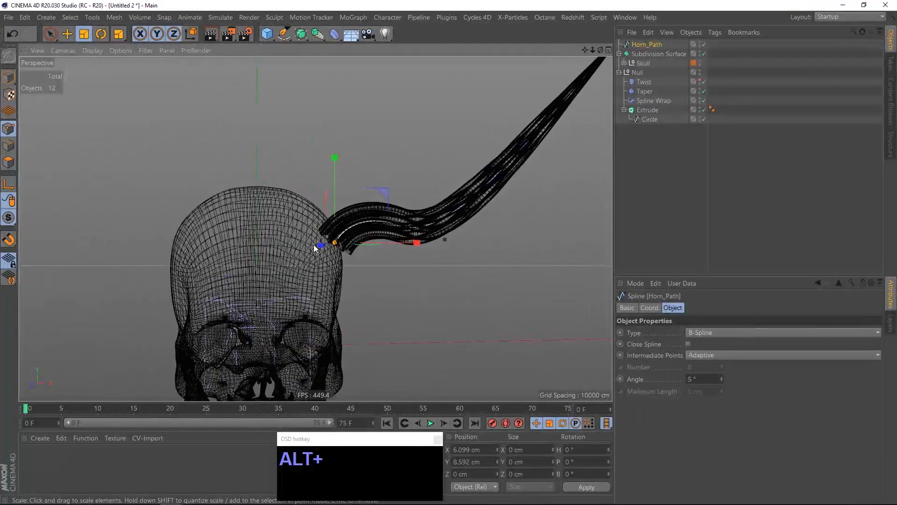
# - Move Horn_Path's base point into the skull to about X 4.5 cm, Y 8.2 cm, and restore shaded display
pyautogui.press('e')
pyautogui.moveTo(384, 192); pyautogui.dragTo(259, 231)
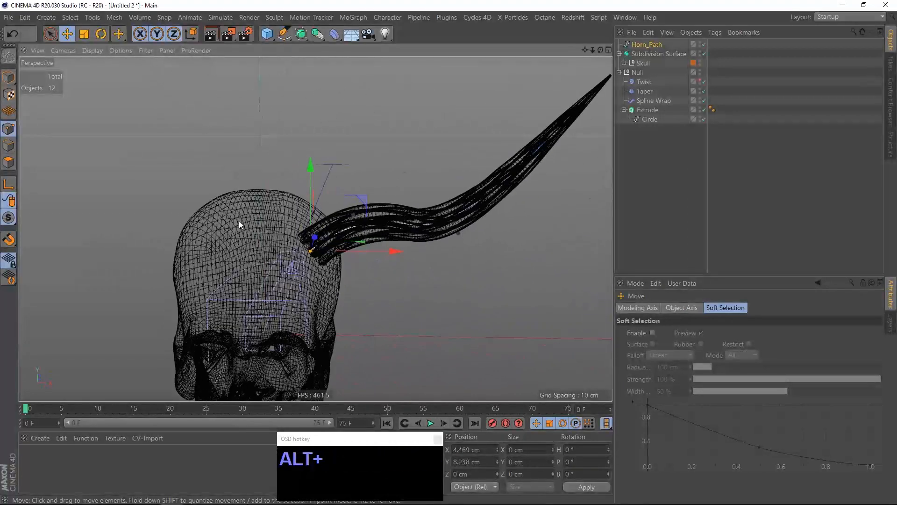
pyautogui.hotkey('alt', 'n')
pyautogui.press('a')
pyautogui.keyDown('alt'); pyautogui.moveTo(338, 228); pyautogui.dragTo(329, 199); pyautogui.keyUp('alt')
pyautogui.keyDown('alt'); pyautogui.moveTo(329, 199); pyautogui.dragTo(322, 236, button='right'); pyautogui.keyUp('alt')
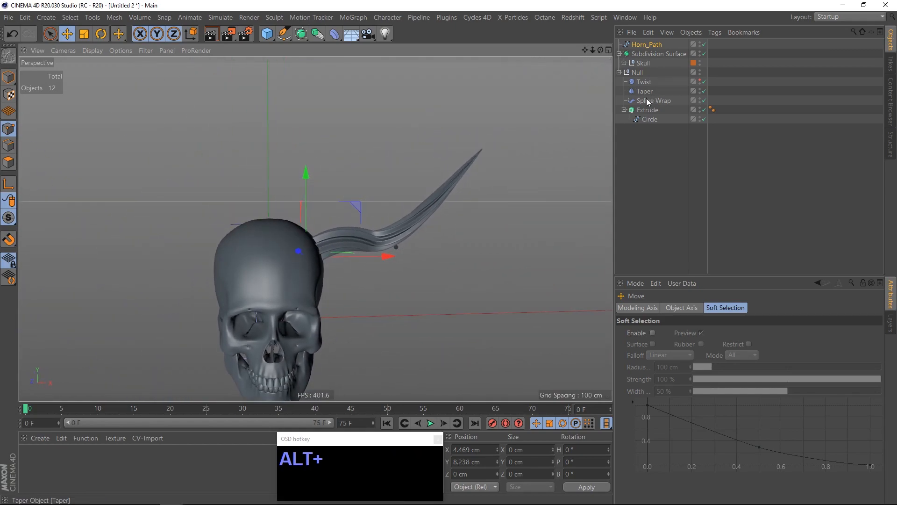
# - Set the Twist deformer's angle to 257° and check the horn's twist around the skull
pyautogui.moveTo(647, 101); pyautogui.dragTo(649, 120)
pyautogui.moveTo(388, 243)
pyautogui.keyDown('alt'); pyautogui.mouseDown()
pyautogui.moveTo(298, 274)
pyautogui.moveTo(394, 239)
pyautogui.mouseUp(); pyautogui.keyUp('alt')
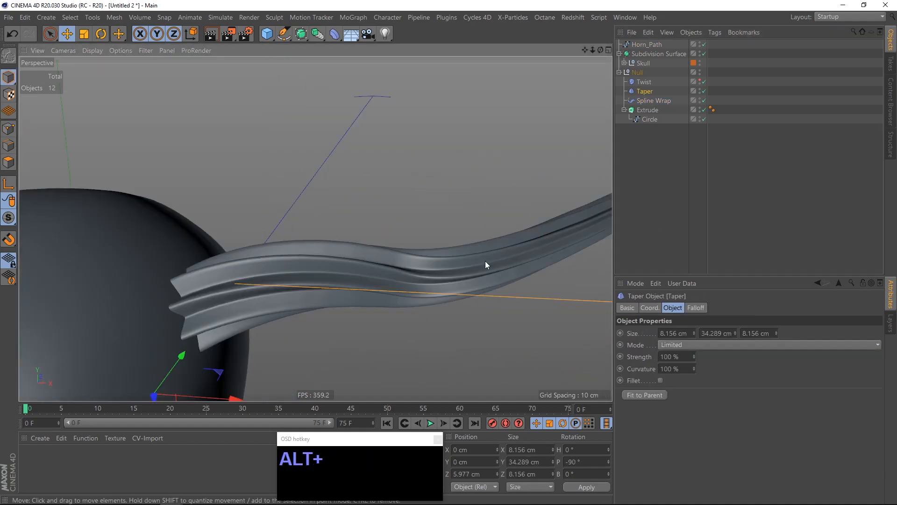
pyautogui.click(644, 82)
pyautogui.moveTo(682, 356); pyautogui.dragTo(693, 319)
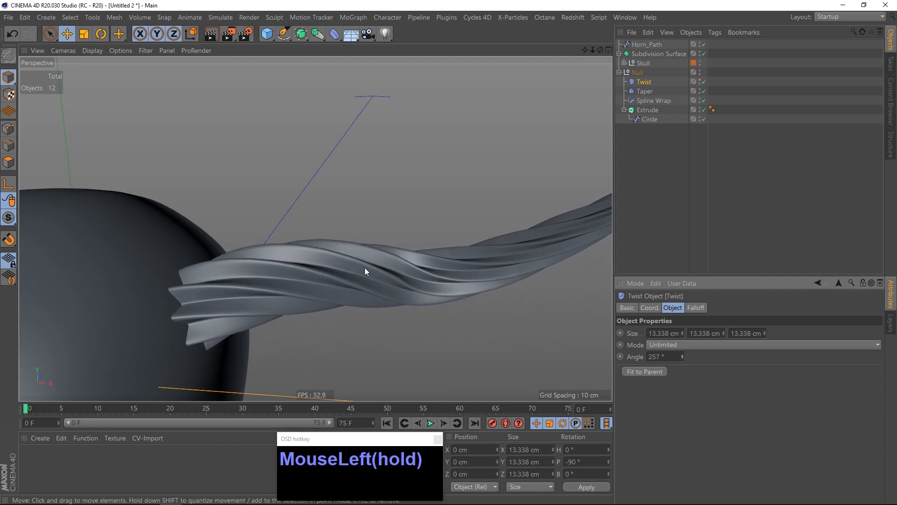
pyautogui.keyDown('alt'); pyautogui.moveTo(389, 276); pyautogui.dragTo(282, 274, button='right'); pyautogui.keyUp('alt')
pyautogui.keyDown('alt'); pyautogui.moveTo(282, 274); pyautogui.dragTo(215, 327); pyautogui.keyUp('alt')
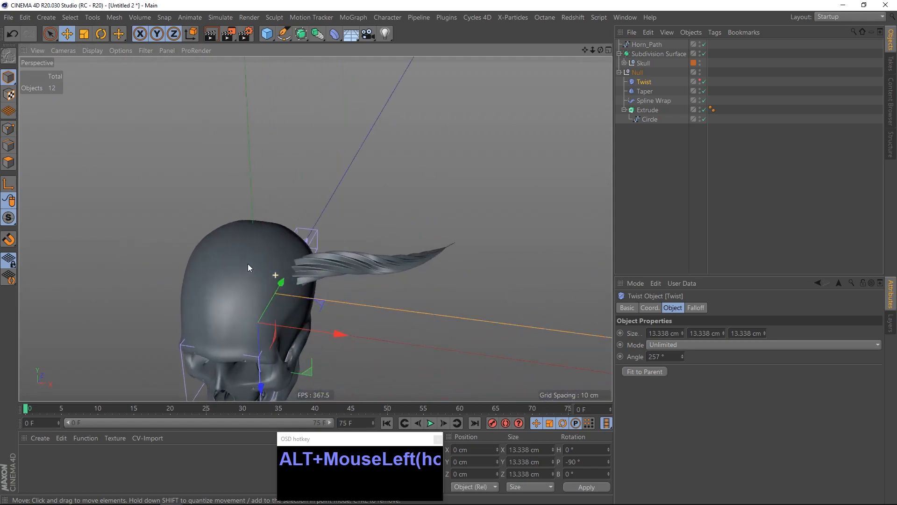
pyautogui.keyDown('alt'); pyautogui.moveTo(215, 327); pyautogui.dragTo(317, 189, button='middle'); pyautogui.keyUp('alt')
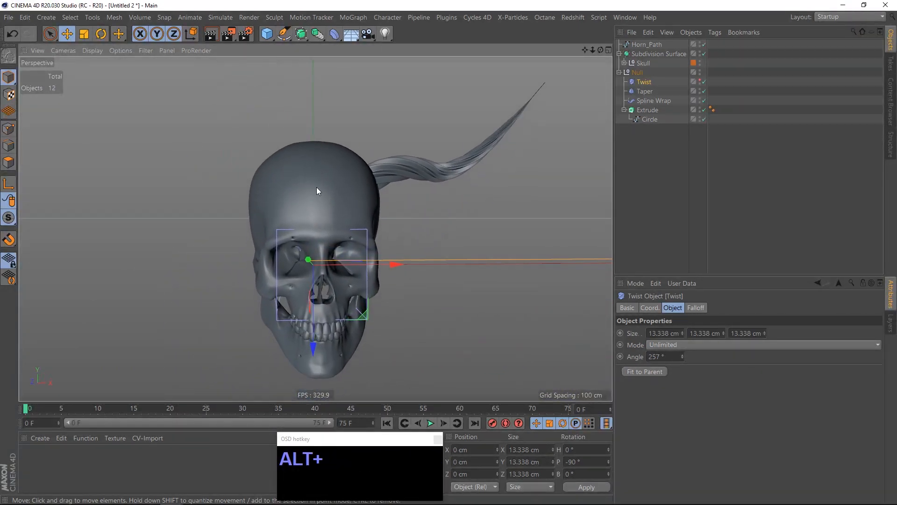
pyautogui.keyDown('alt'); pyautogui.moveTo(317, 188); pyautogui.dragTo(301, 171); pyautogui.keyUp('alt')
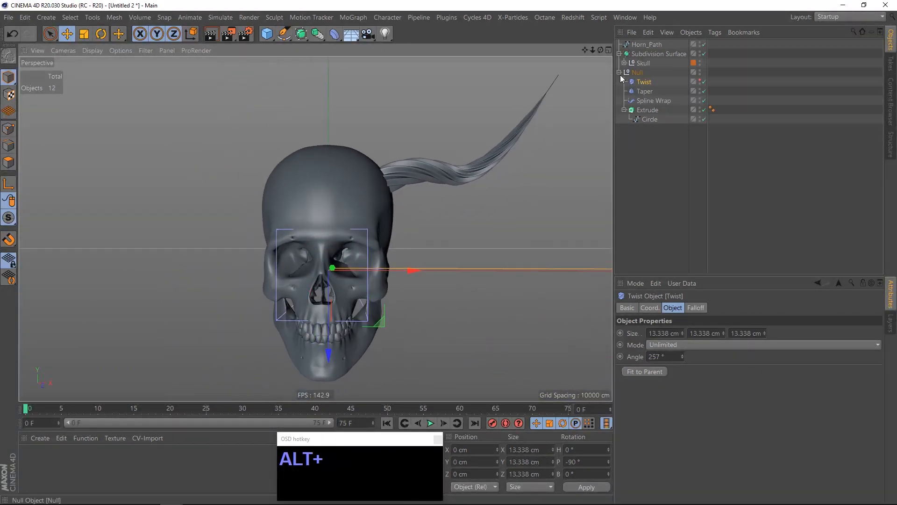
# - Add a Symmetry object and nest the horn's null inside it to mirror the horn across the ZY plane
pyautogui.click(647, 175)
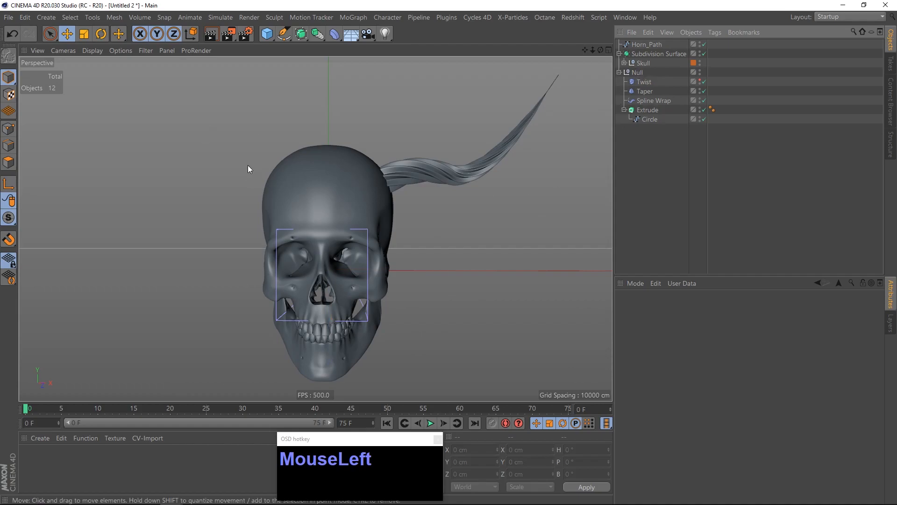
pyautogui.click(317, 36)
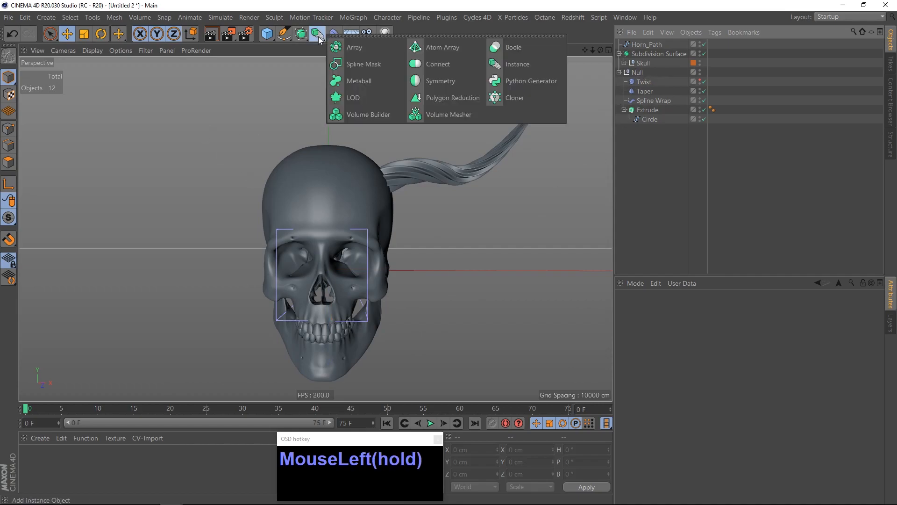
pyautogui.moveTo(318, 38); pyautogui.dragTo(428, 79)
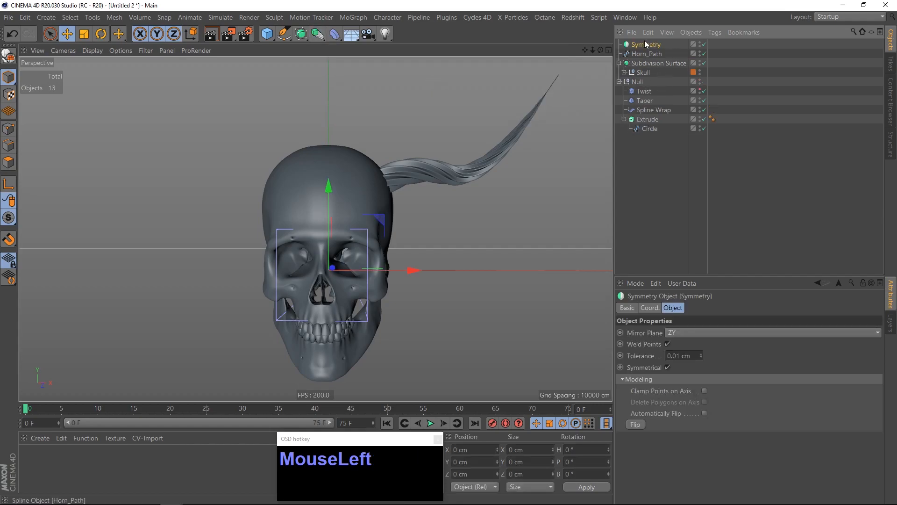
pyautogui.moveTo(646, 64); pyautogui.dragTo(636, 82)
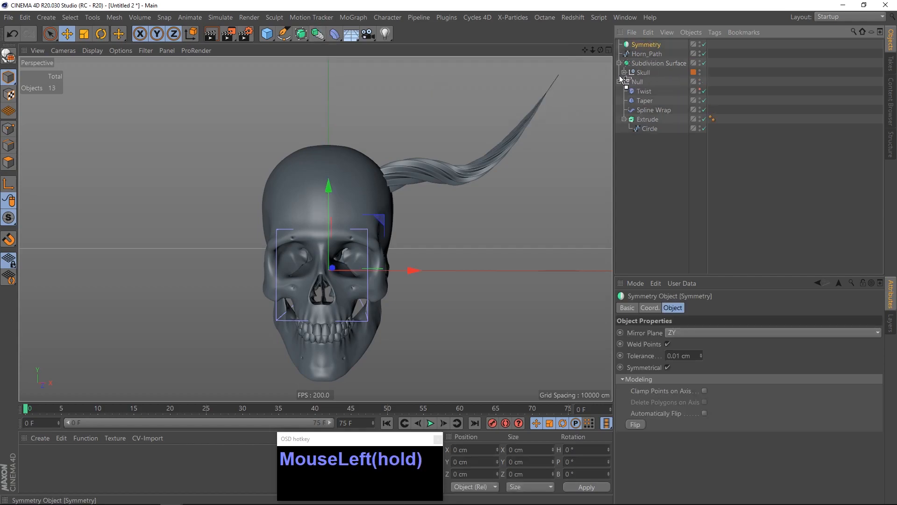
pyautogui.moveTo(635, 71); pyautogui.dragTo(626, 163)
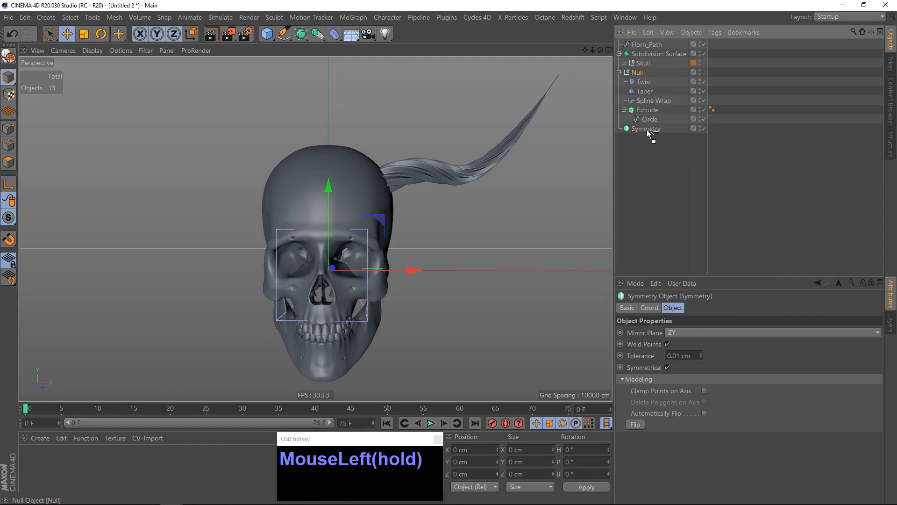
pyautogui.moveTo(646, 128); pyautogui.dragTo(646, 128)
pyautogui.keyDown('alt'); pyautogui.moveTo(360, 178); pyautogui.dragTo(330, 205); pyautogui.keyUp('alt')
pyautogui.moveTo(330, 204)
pyautogui.keyDown('alt'); pyautogui.mouseDown(button='right')
pyautogui.moveTo(340, 186)
pyautogui.moveTo(333, 197)
pyautogui.mouseUp(button='right'); pyautogui.keyUp('alt')
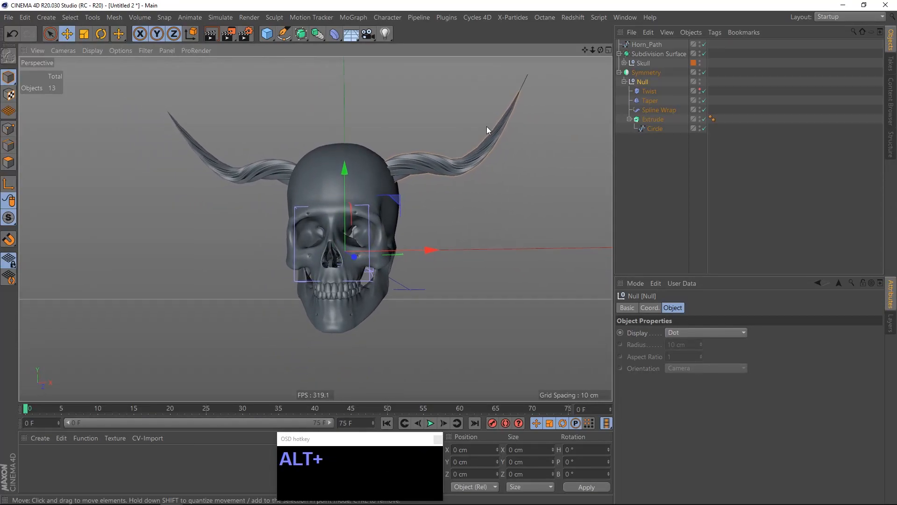
pyautogui.keyDown('alt'); pyautogui.moveTo(343, 170); pyautogui.dragTo(408, 162); pyautogui.keyUp('alt')
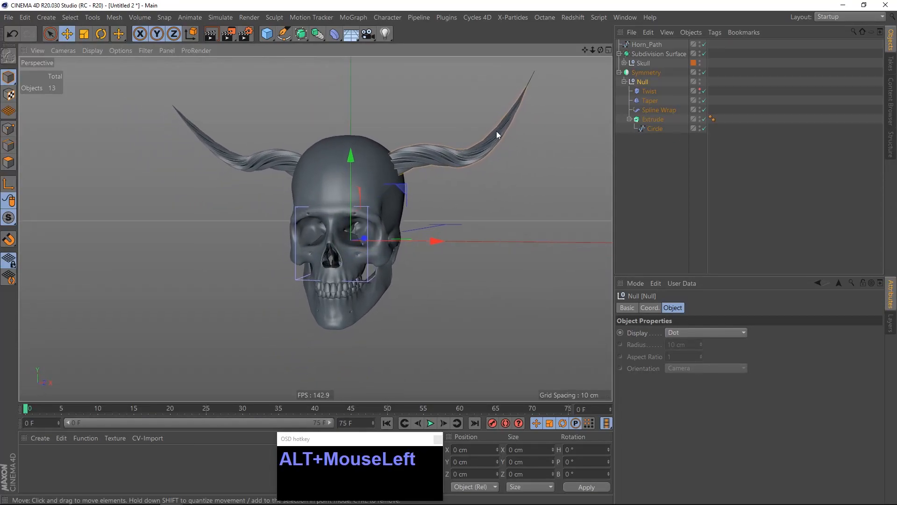
# - Keyframe the Spline Wrap's To value at 100% on frame 50
pyautogui.click(656, 110)
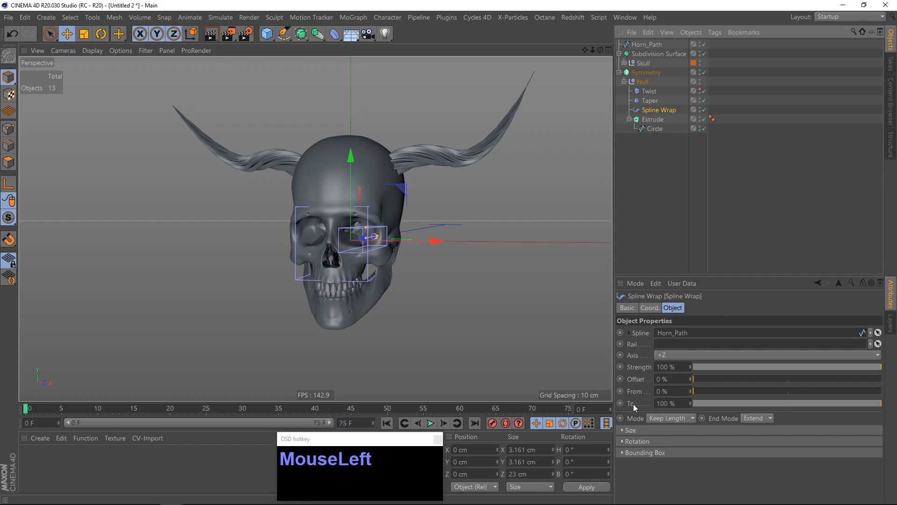
pyautogui.moveTo(875, 405)
pyautogui.mouseDown()
pyautogui.moveTo(695, 403)
pyautogui.moveTo(881, 405)
pyautogui.mouseUp()
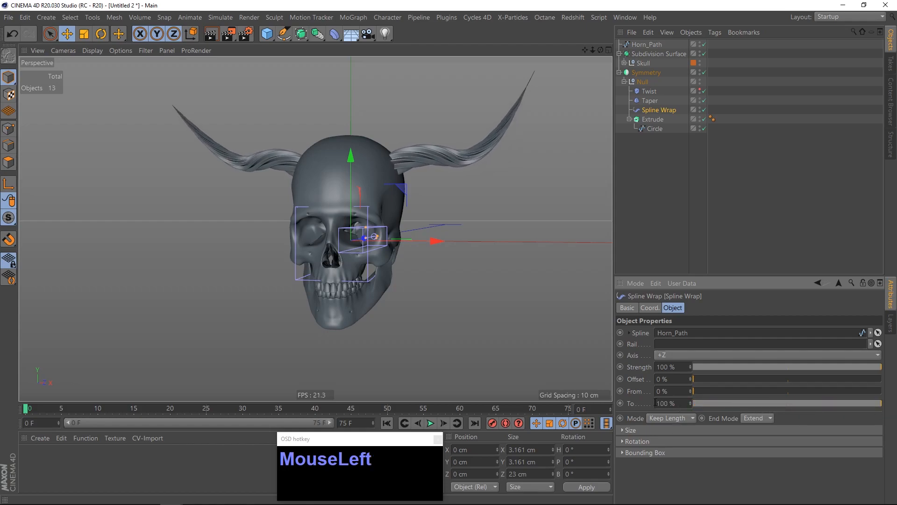
pyautogui.moveTo(368, 409); pyautogui.dragTo(387, 411)
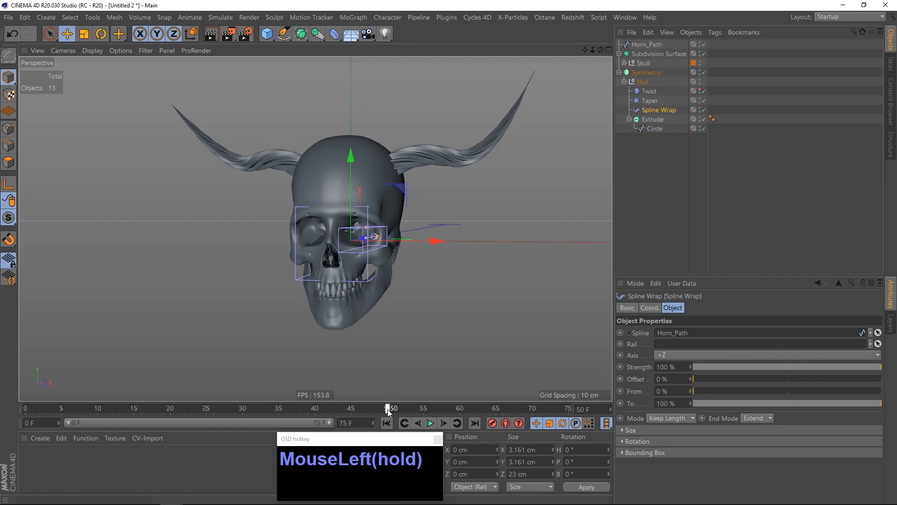
pyautogui.click(620, 403)
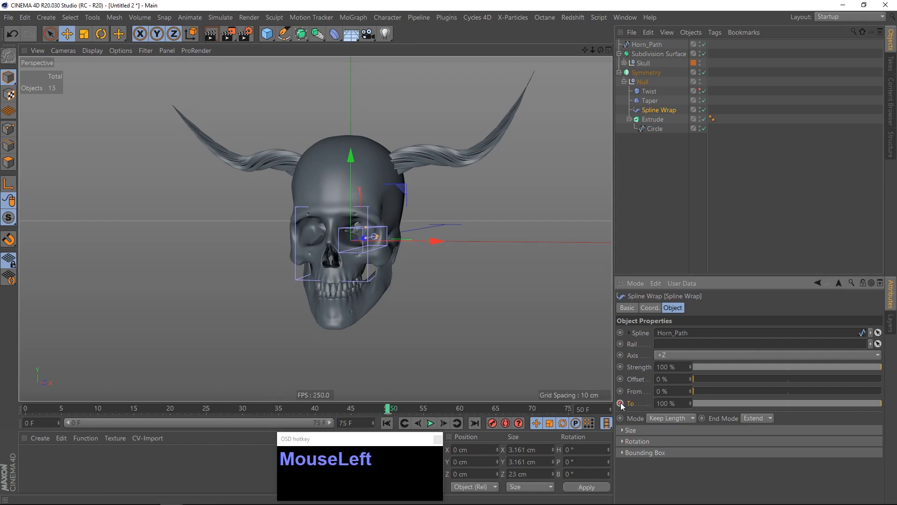
# - Set the Spline Wrap's To value to 0% on frame 0 and keyframe it
pyautogui.moveTo(261, 409); pyautogui.dragTo(26, 411)
pyautogui.moveTo(722, 407); pyautogui.dragTo(704, 404)
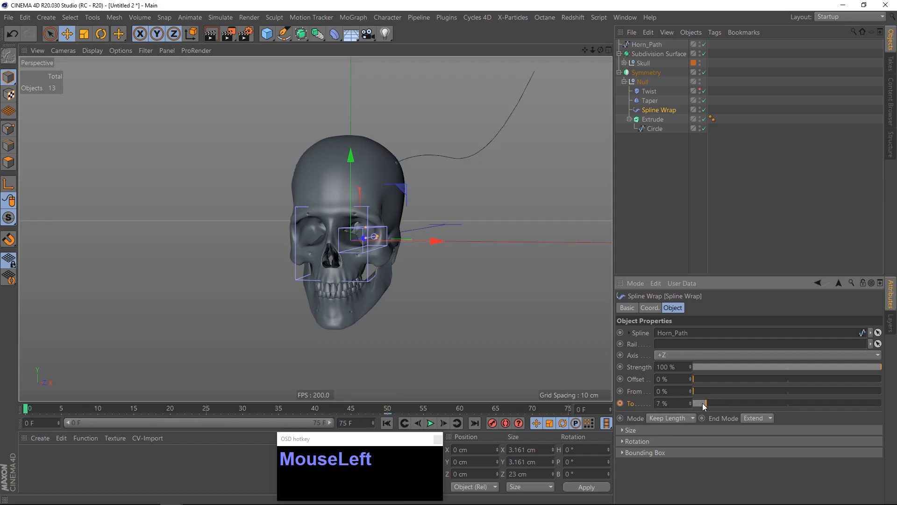
pyautogui.click(620, 403)
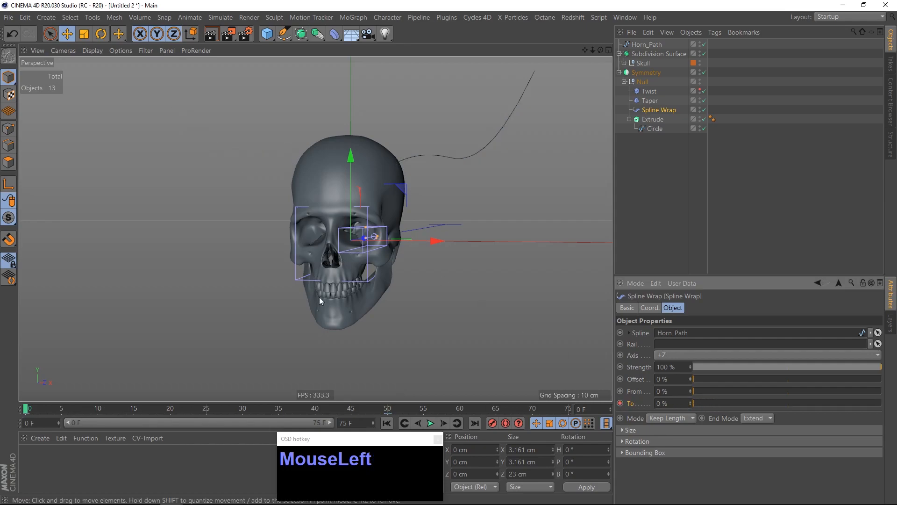
# - Play the timeline to preview the horn growth animation and inspect the horns from the front
pyautogui.click(430, 423)
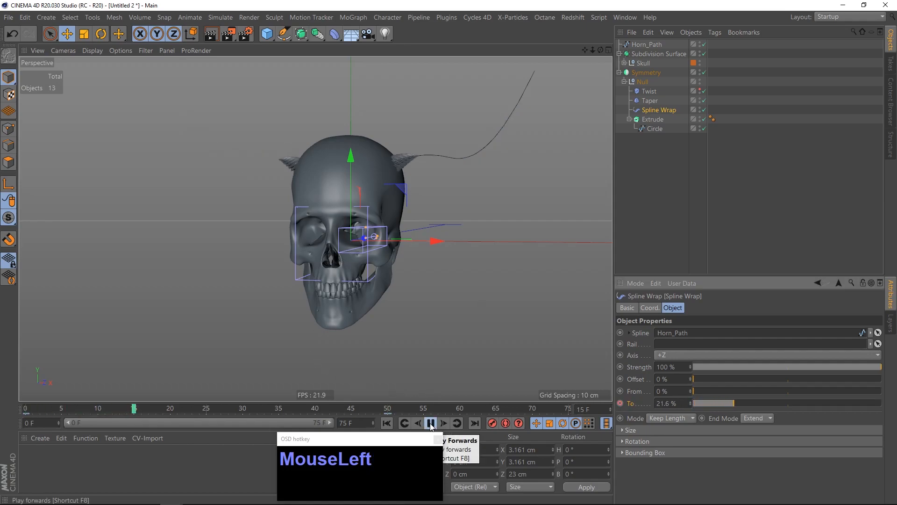
pyautogui.click(430, 423)
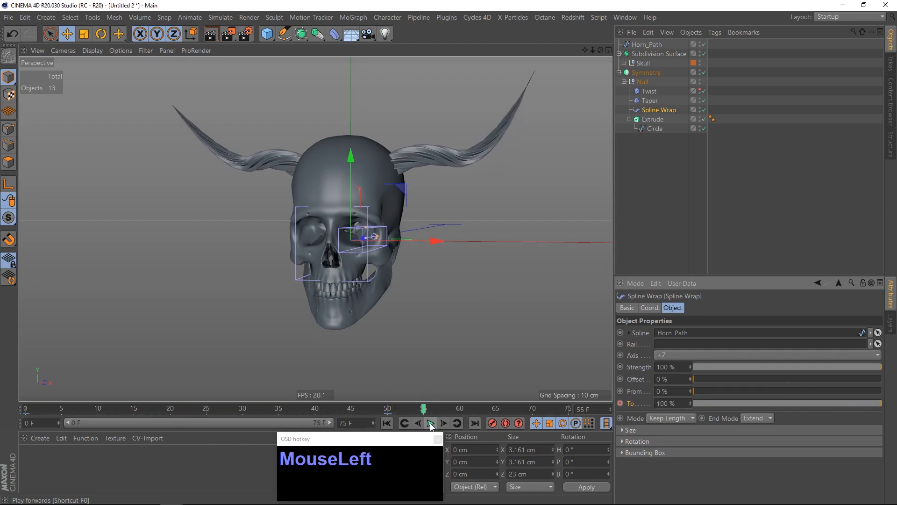
pyautogui.keyDown('alt'); pyautogui.moveTo(468, 206); pyautogui.dragTo(385, 145); pyautogui.keyUp('alt')
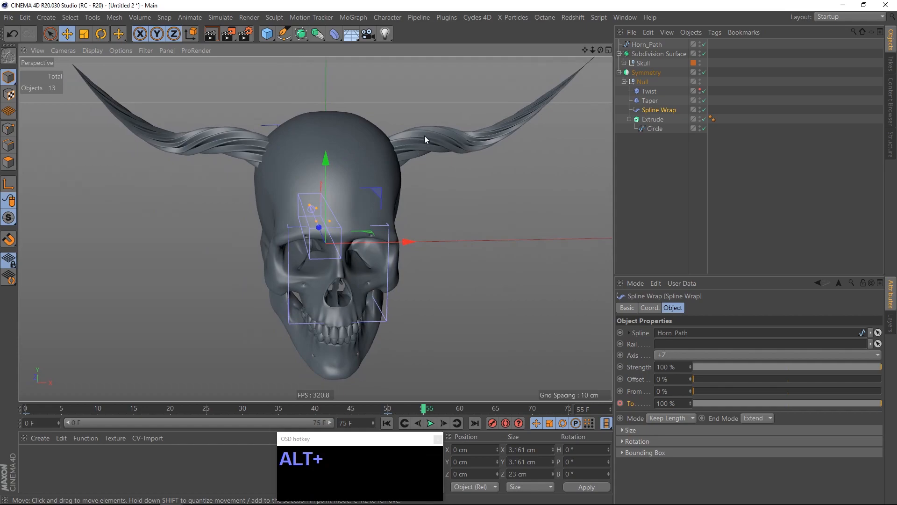
# - Keyframe the Twist deformer's angle at 257° on frame 50
pyautogui.click(388, 408)
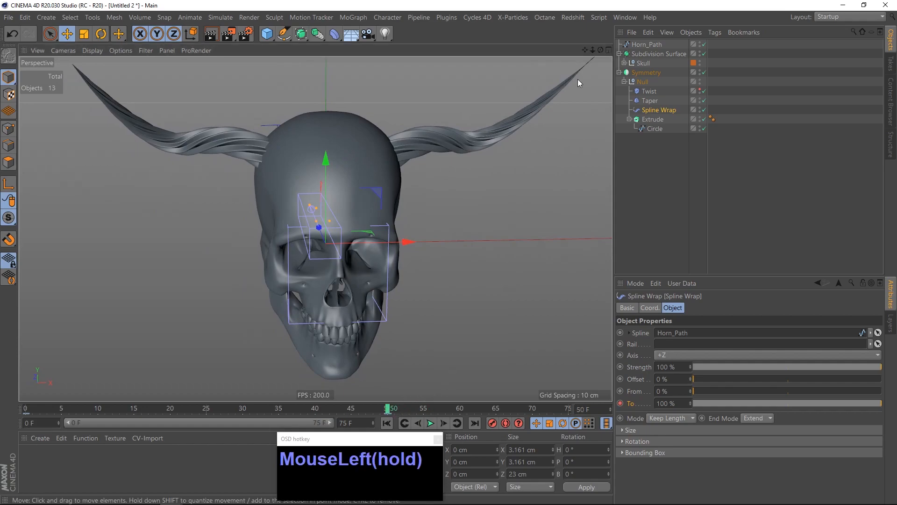
pyautogui.click(650, 92)
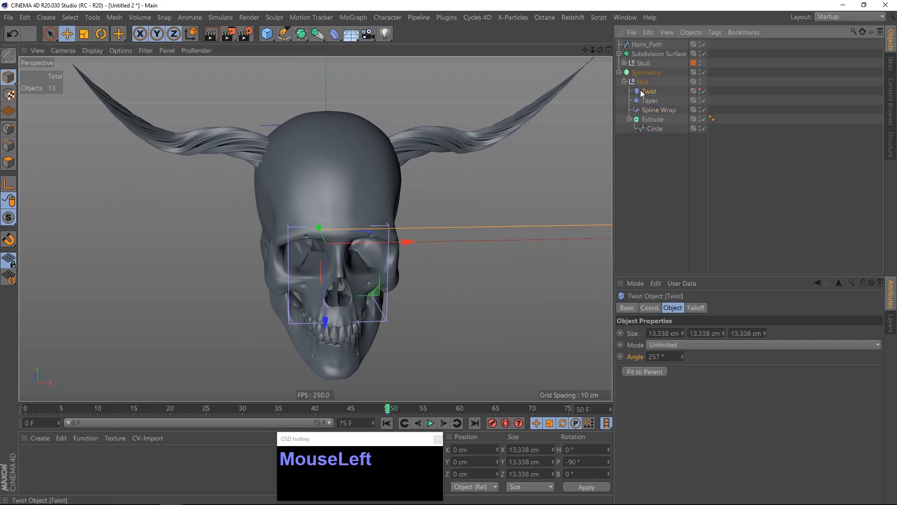
pyautogui.click(620, 356)
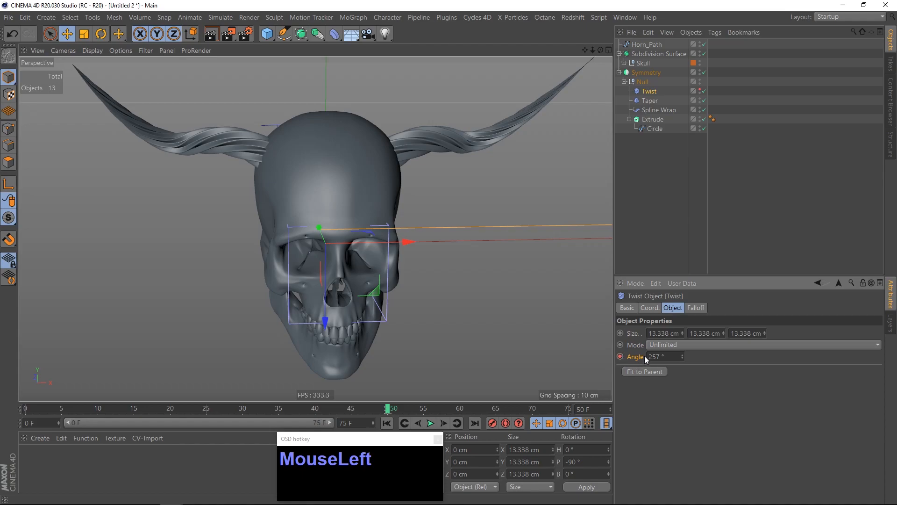
# - Set the Twist deformer's angle to 30° on frame 0, keyframe it, and play back the horn animation
pyautogui.moveTo(372, 407); pyautogui.dragTo(18, 408)
pyautogui.moveTo(657, 356); pyautogui.dragTo(650, 356)
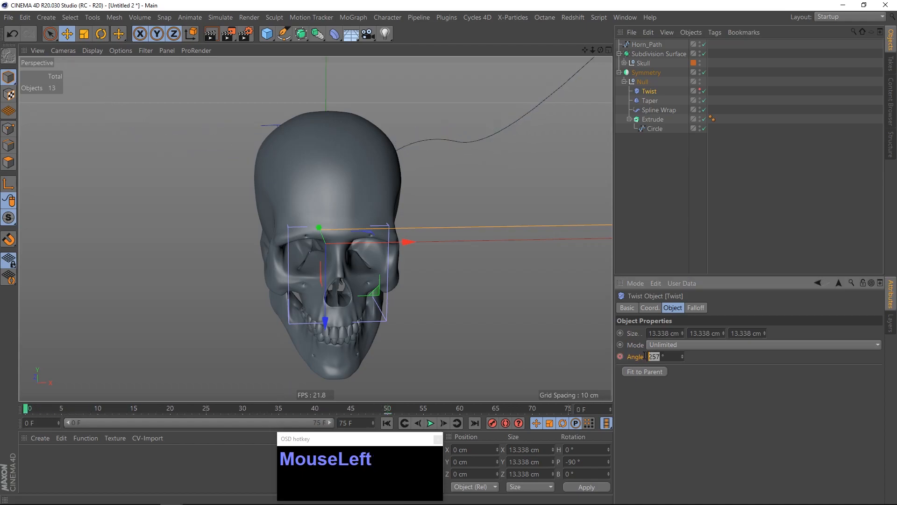
pyautogui.write('30')
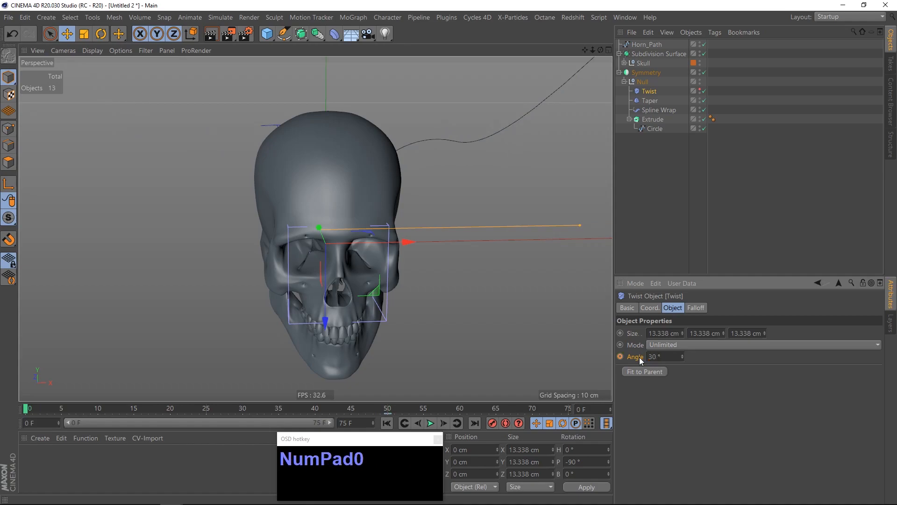
pyautogui.click(620, 357)
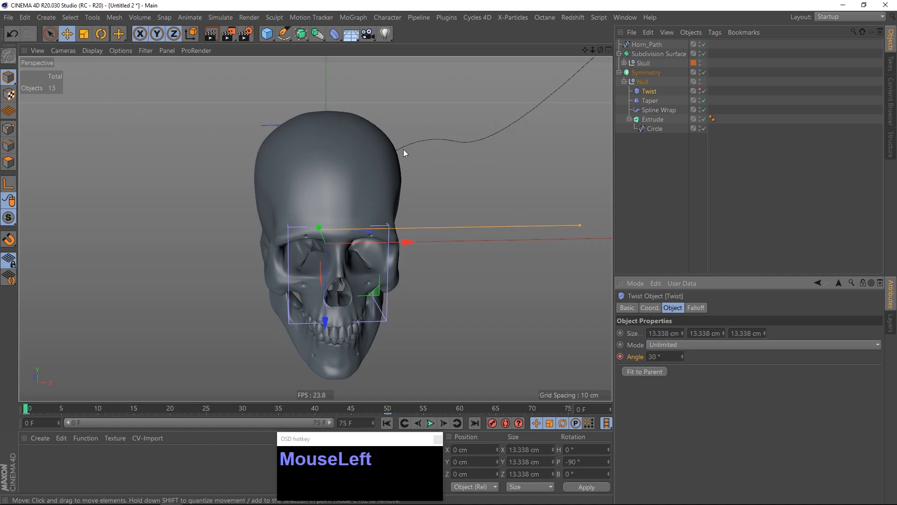
pyautogui.click(430, 423)
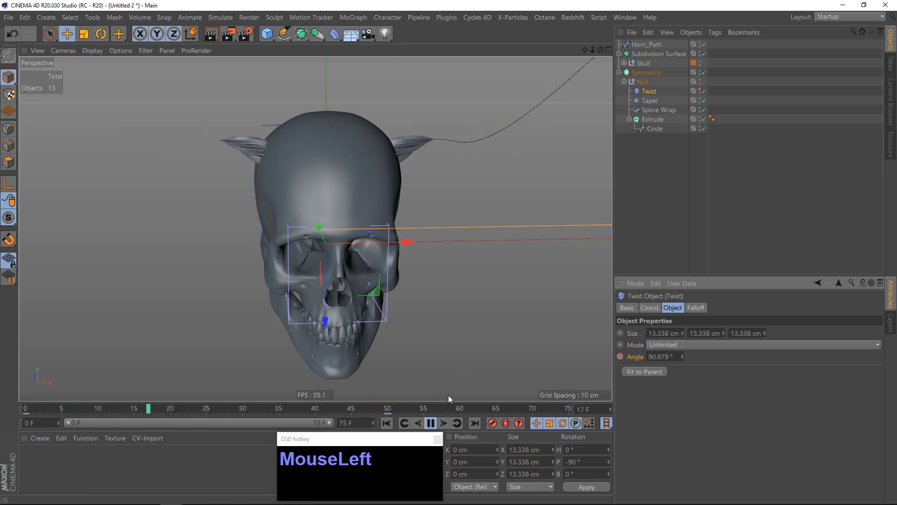
pyautogui.keyDown('alt'); pyautogui.moveTo(351, 206); pyautogui.dragTo(322, 189); pyautogui.keyUp('alt')
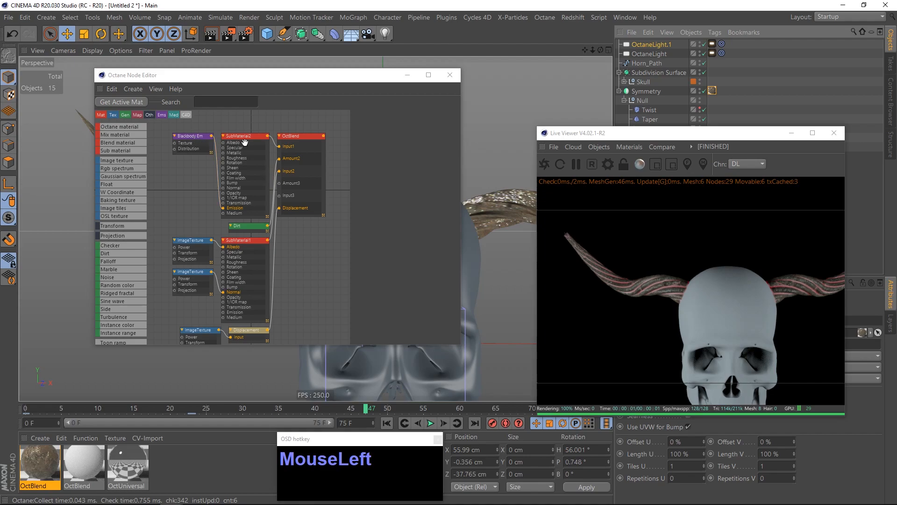
# - Examine the horn material's blend, submaterial, blackbody emission, dirt and image texture nodes in the Octane Node Editor
pyautogui.click(298, 138)
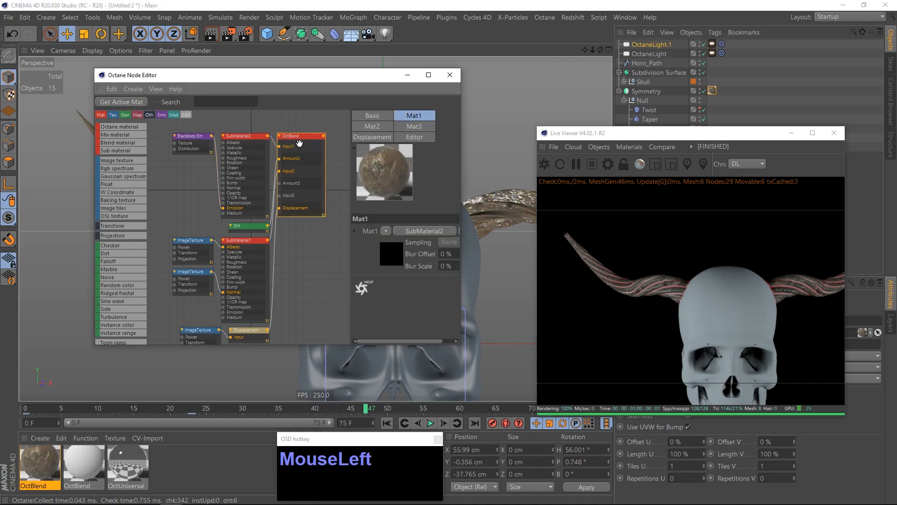
pyautogui.click(244, 136)
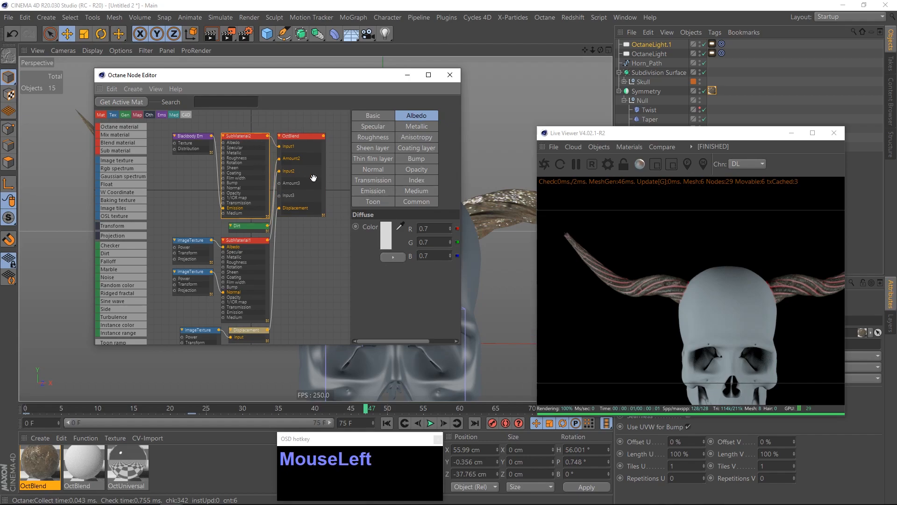
pyautogui.click(191, 137)
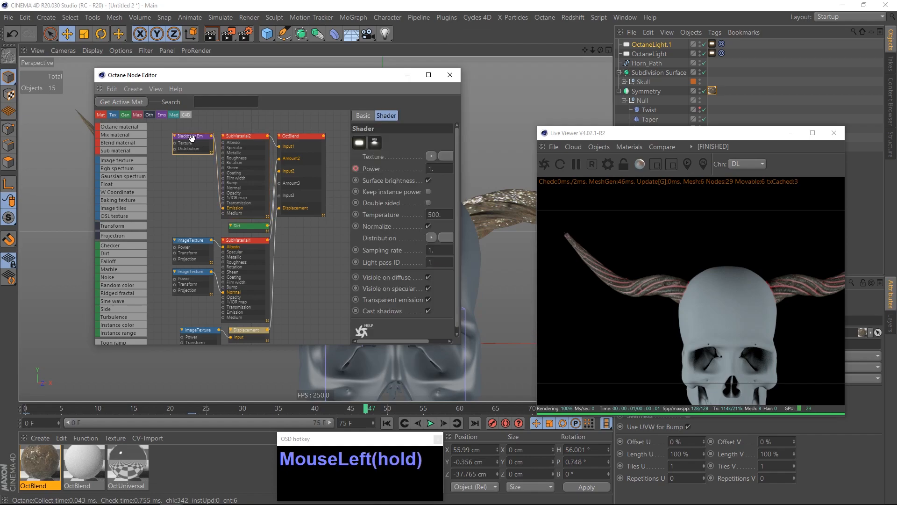
pyautogui.moveTo(351, 191); pyautogui.dragTo(322, 194)
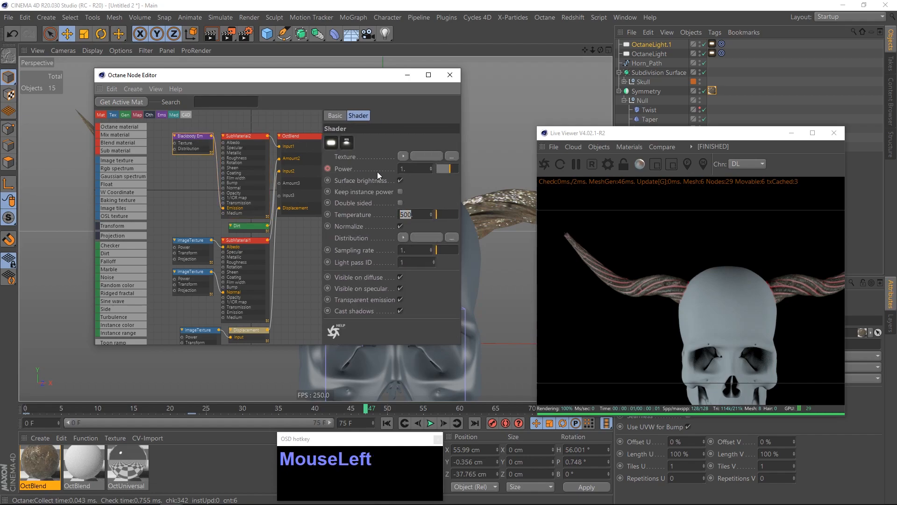
pyautogui.click(179, 207)
pyautogui.click(242, 226)
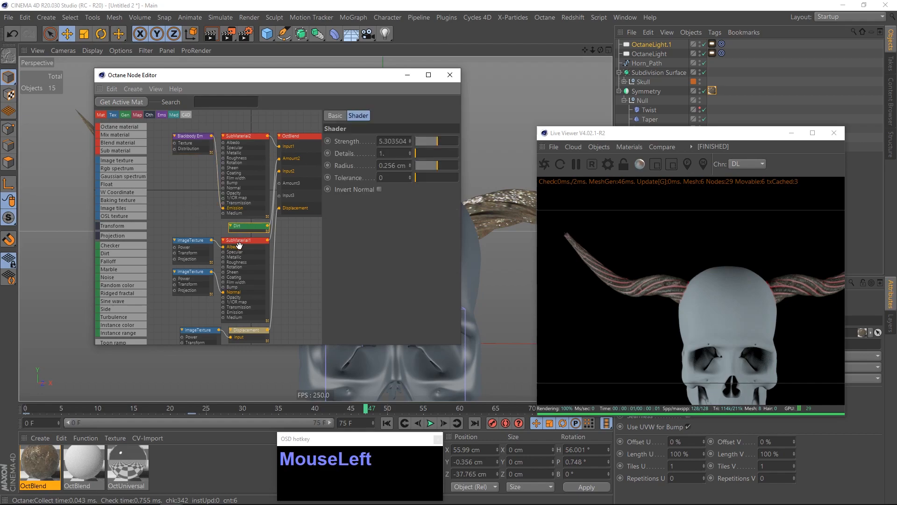
pyautogui.click(238, 244)
pyautogui.click(194, 242)
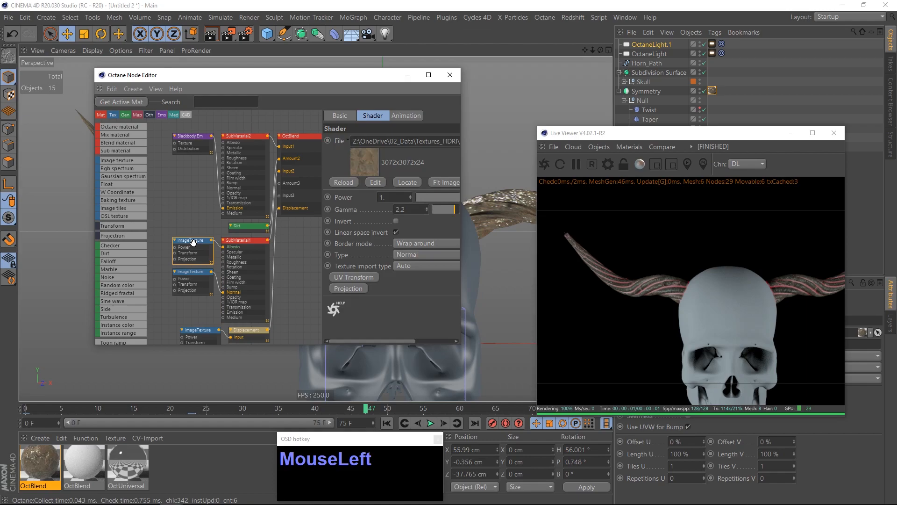
pyautogui.click(258, 242)
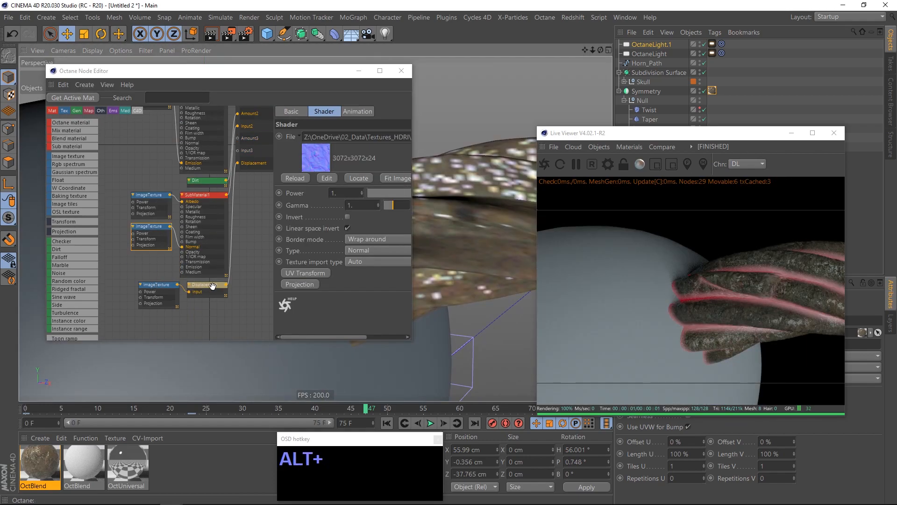
# - Test the horn material's displacement amount at 7.735 cm and 0 cm, and restore it to 0.5 cm
pyautogui.click(212, 286)
pyautogui.click(159, 285)
pyautogui.moveTo(160, 286); pyautogui.dragTo(145, 285)
pyautogui.click(213, 289)
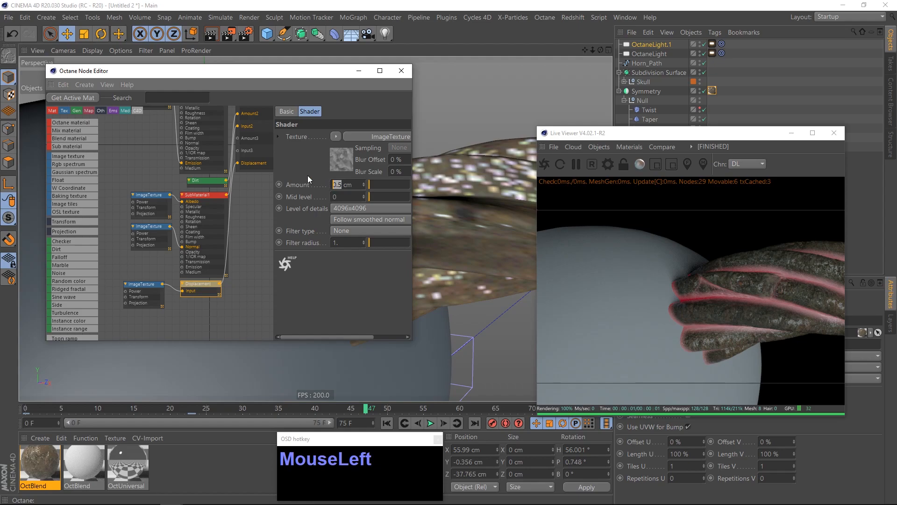
pyautogui.moveTo(371, 185); pyautogui.dragTo(376, 187)
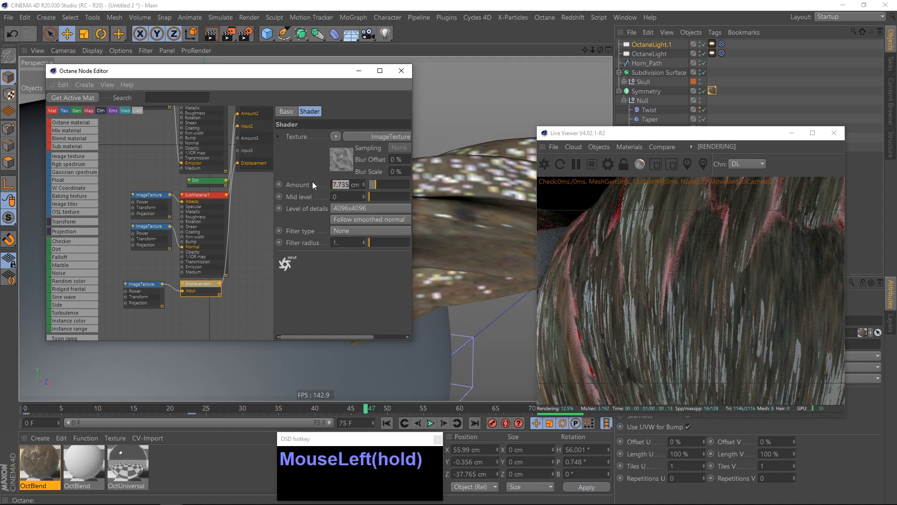
pyautogui.write('0')
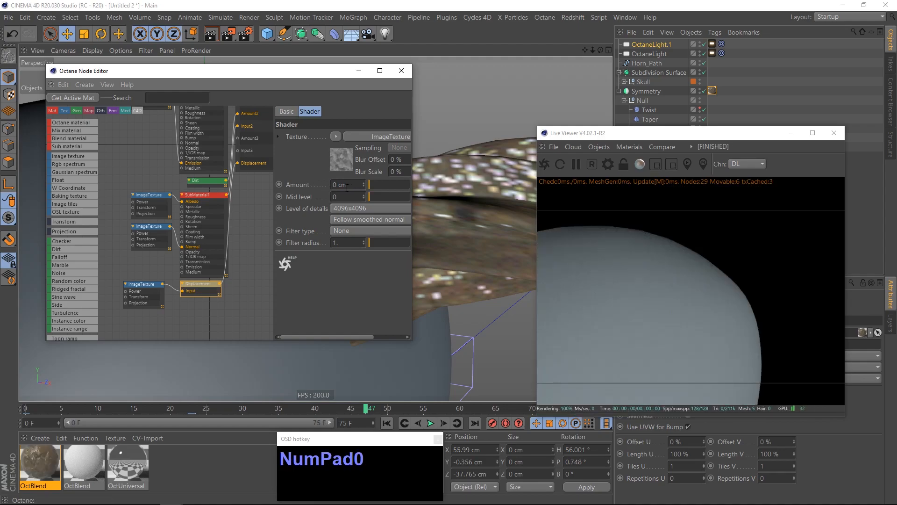
pyautogui.click(335, 185)
pyautogui.write('.5')
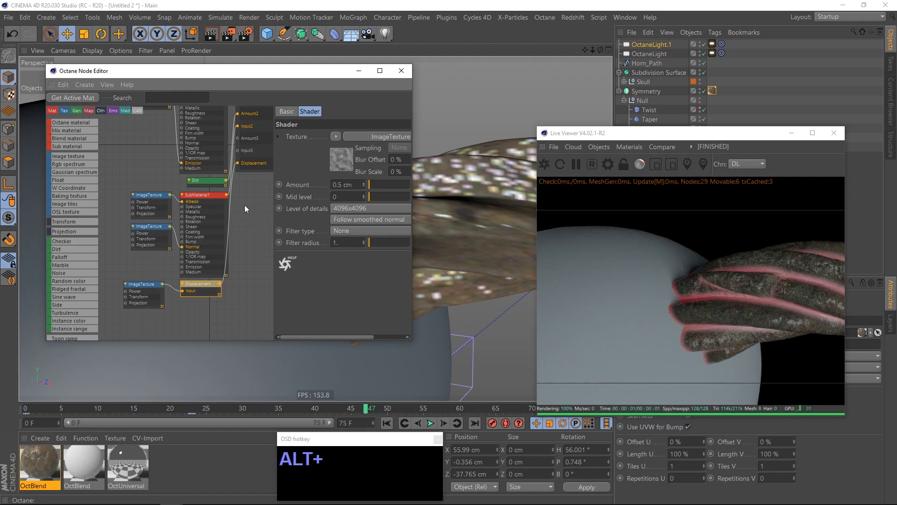
# - Solo the horn material's Dirt node to inspect its mask in the Live Viewer, and turn the solo off again
pyautogui.keyDown('alt'); pyautogui.moveTo(244, 204); pyautogui.dragTo(222, 242, button='middle'); pyautogui.keyUp('alt')
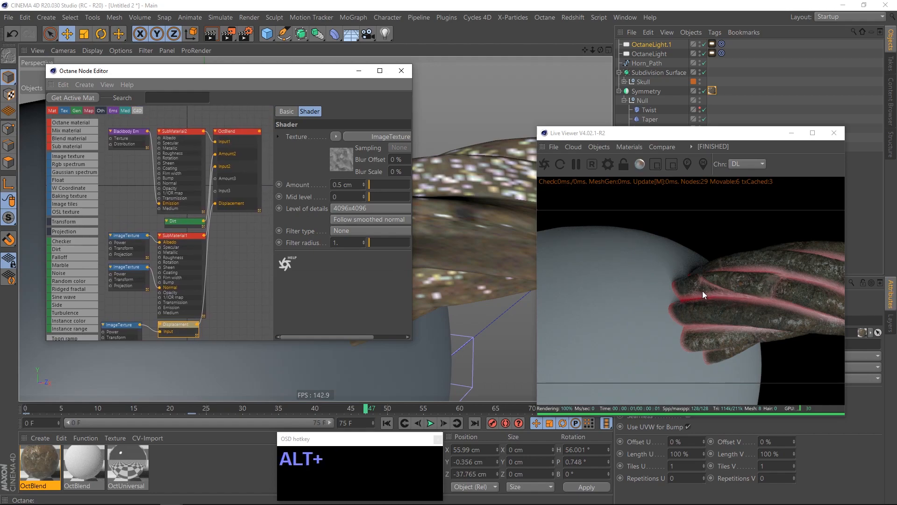
pyautogui.click(185, 222)
pyautogui.moveTo(185, 222); pyautogui.dragTo(181, 223)
pyautogui.moveTo(179, 224); pyautogui.dragTo(195, 227, button='right')
pyautogui.click(195, 229)
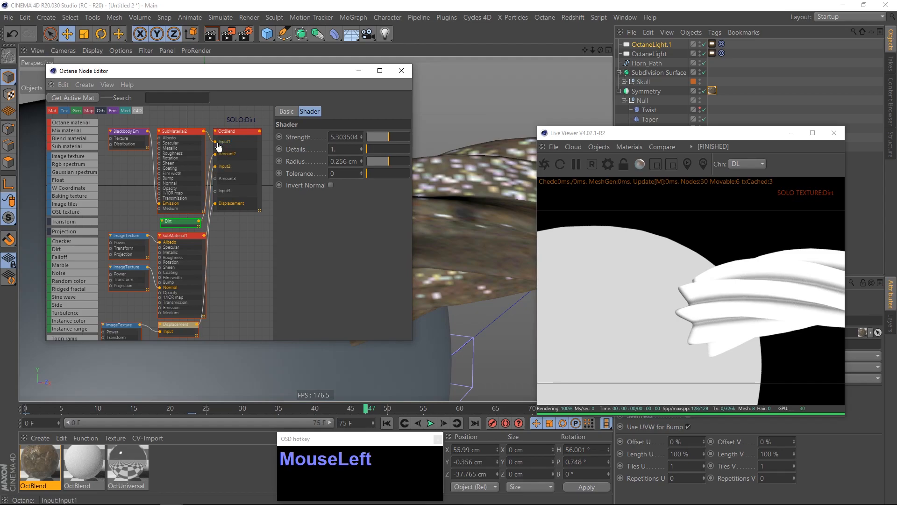
pyautogui.click(230, 227)
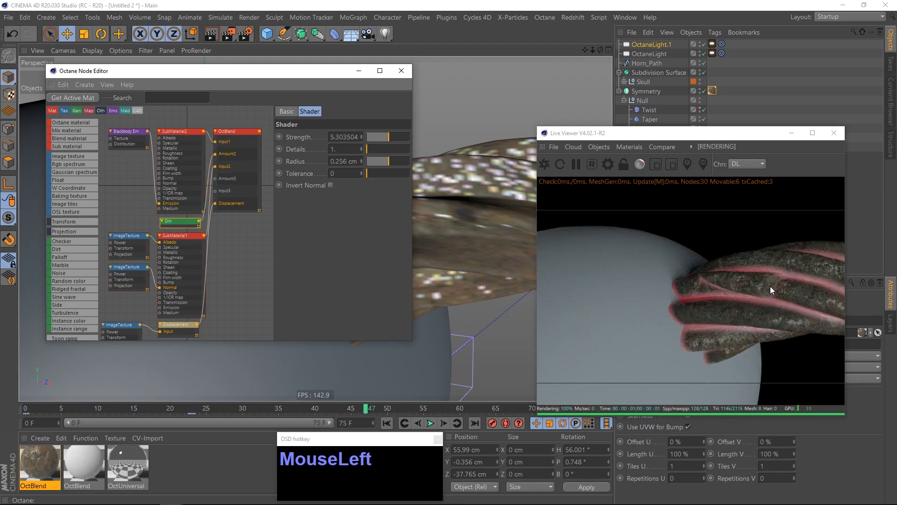
# - Examine the skull material's submaterial, color correction, image texture and displacement nodes, and inspect the rendered skull
pyautogui.keyDown('alt'); pyautogui.moveTo(456, 241); pyautogui.dragTo(495, 229); pyautogui.keyUp('alt')
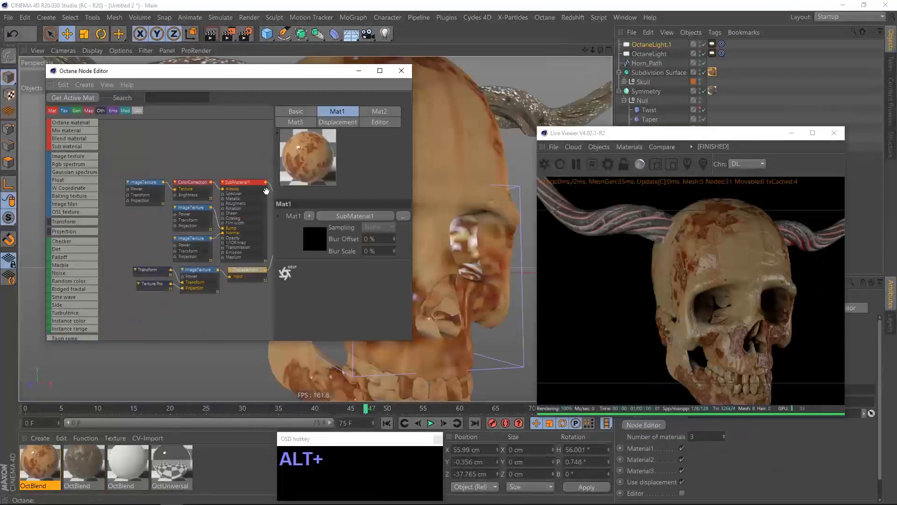
pyautogui.click(249, 181)
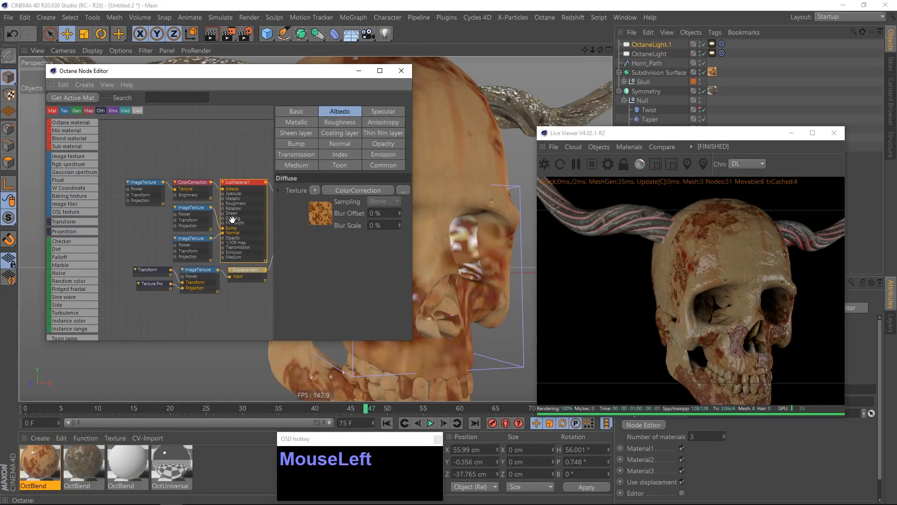
pyautogui.click(185, 181)
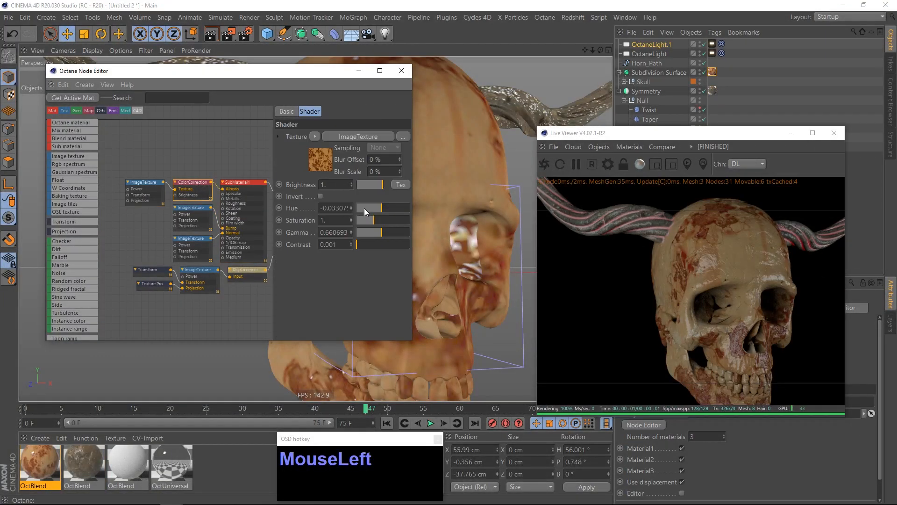
pyautogui.click(189, 207)
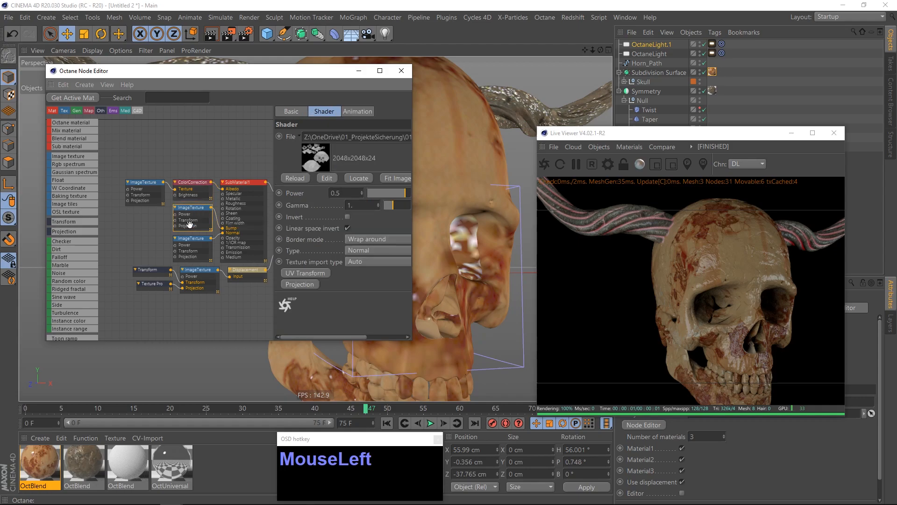
pyautogui.click(190, 239)
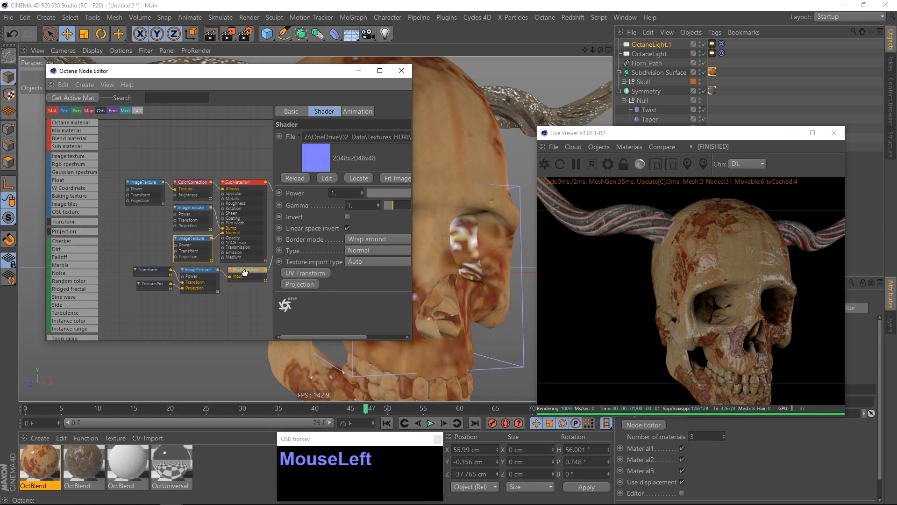
pyautogui.click(244, 272)
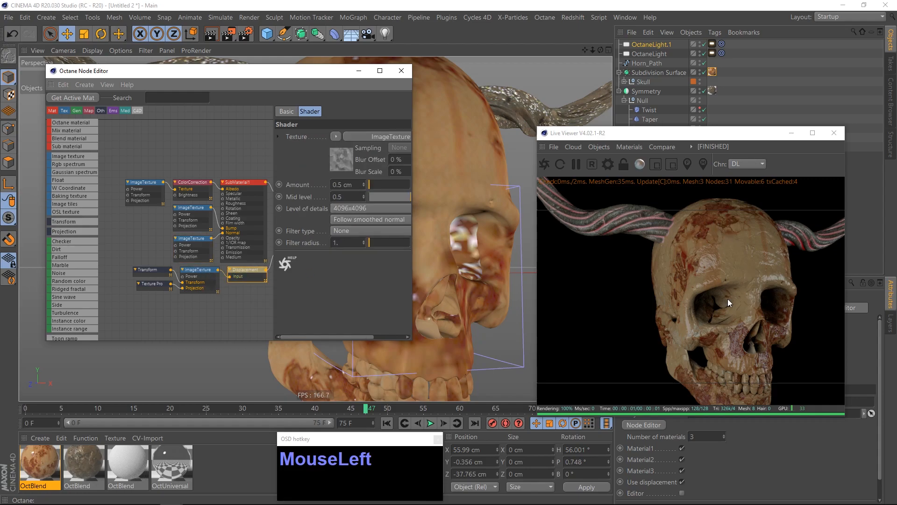
pyautogui.keyDown('alt'); pyautogui.moveTo(423, 206); pyautogui.dragTo(447, 218); pyautogui.keyUp('alt')
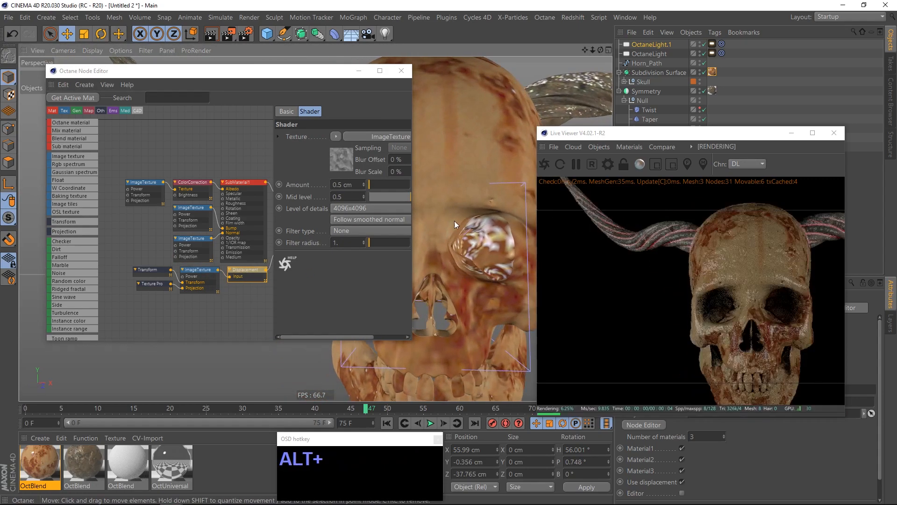
# - Set Tiles U and Tiles V to 2 on the skull's texture tag
pyautogui.click(712, 72)
pyautogui.moveTo(716, 133); pyautogui.dragTo(490, 82)
pyautogui.click(673, 466)
pyautogui.write('2')
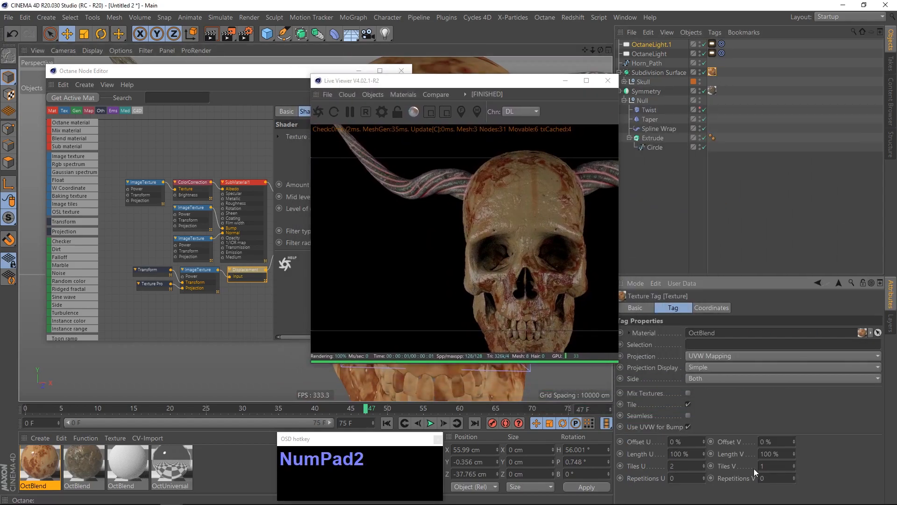
pyautogui.press('Return')
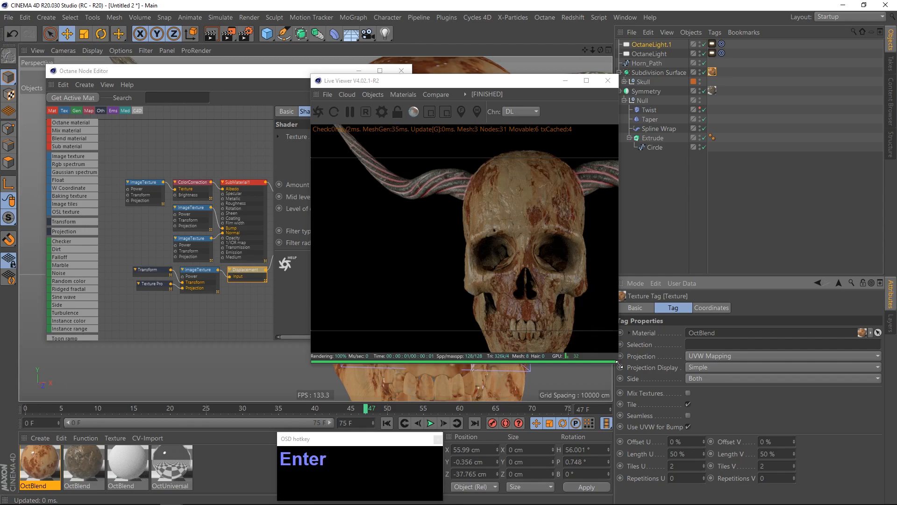
# - Enlarge and reposition the Live Viewer window, and close the Octane Node Editor
pyautogui.moveTo(619, 364); pyautogui.dragTo(696, 428)
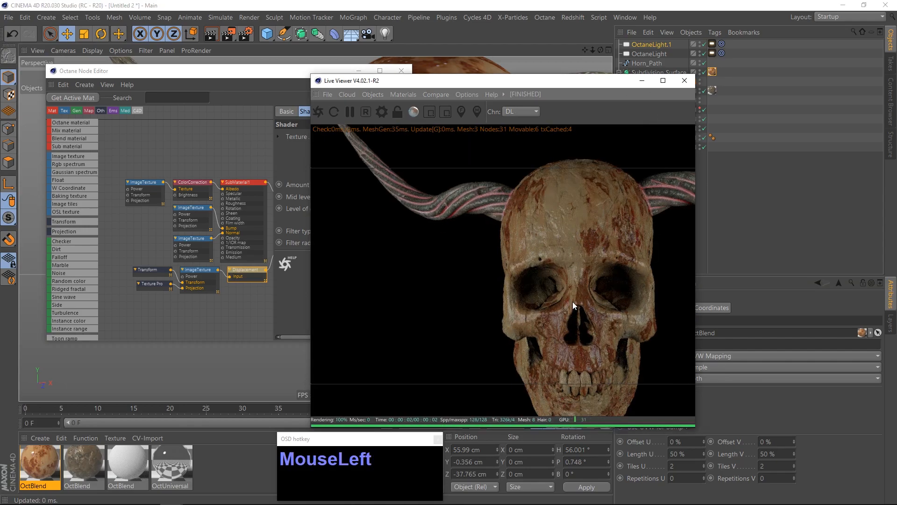
pyautogui.moveTo(467, 81); pyautogui.dragTo(608, 84)
pyautogui.click(401, 70)
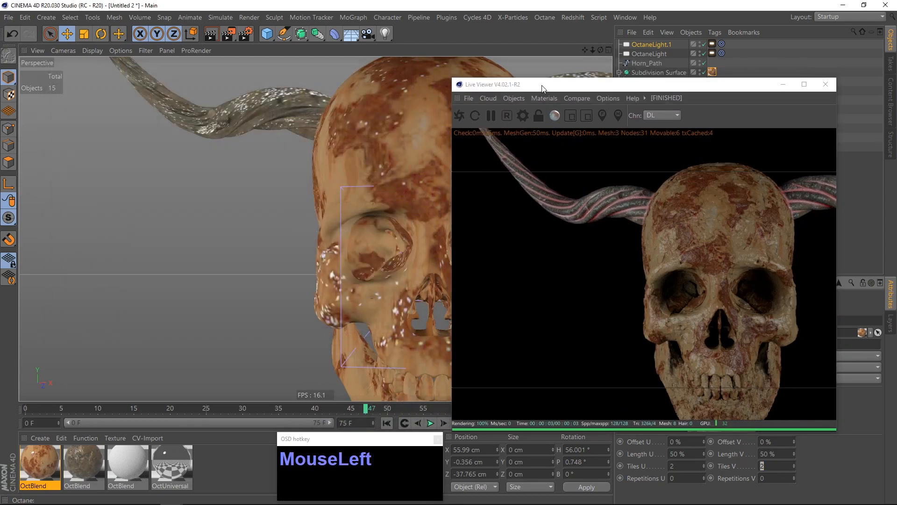
# - Add an Octane volume about 163 cm deep around the skull and hide it in the viewport
pyautogui.click(514, 98)
pyautogui.click(537, 184)
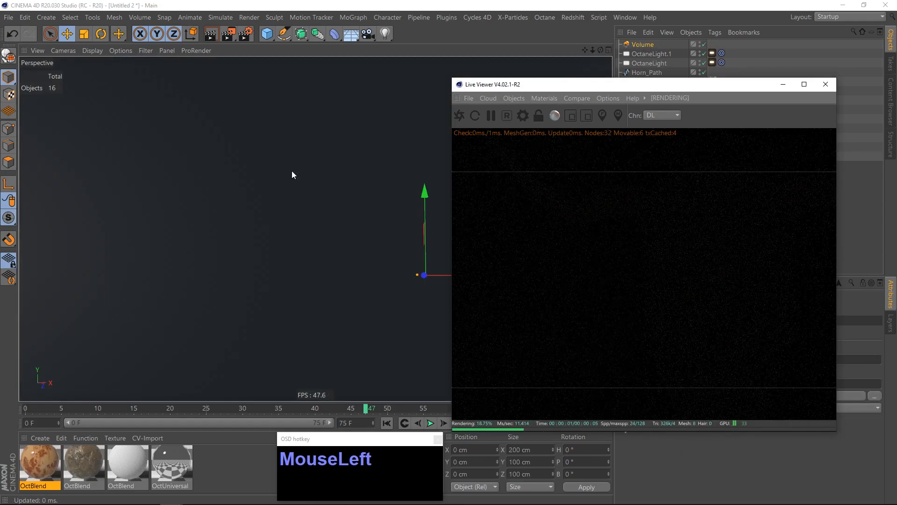
pyautogui.keyDown('alt'); pyautogui.moveTo(364, 186); pyautogui.dragTo(244, 197, button='right'); pyautogui.keyUp('alt')
pyautogui.keyDown('alt'); pyautogui.moveTo(244, 197); pyautogui.dragTo(316, 170); pyautogui.keyUp('alt')
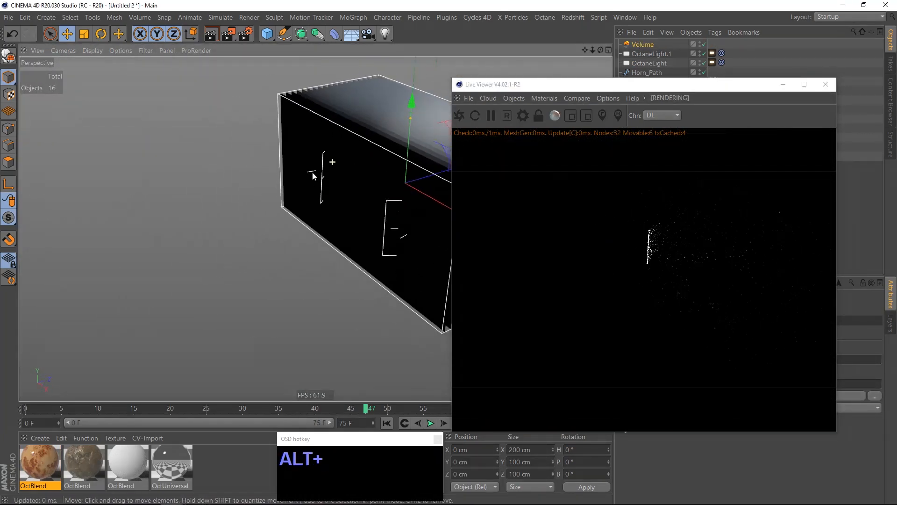
pyautogui.keyDown('alt'); pyautogui.moveTo(316, 170); pyautogui.dragTo(281, 182, button='middle'); pyautogui.keyUp('alt')
pyautogui.keyDown('alt'); pyautogui.moveTo(281, 181); pyautogui.dragTo(348, 194); pyautogui.keyUp('alt')
pyautogui.keyDown('alt'); pyautogui.moveTo(267, 195); pyautogui.dragTo(319, 170); pyautogui.keyUp('alt')
pyautogui.doubleClick(700, 43)
# - Add an Octane camera and frame the skull with both horns from the front
pyautogui.click(514, 98)
pyautogui.click(533, 111)
pyautogui.keyDown('alt'); pyautogui.moveTo(319, 170); pyautogui.dragTo(476, 220, button='right'); pyautogui.keyUp('alt')
pyautogui.keyDown('alt'); pyautogui.moveTo(276, 190); pyautogui.dragTo(290, 193); pyautogui.keyUp('alt')
pyautogui.keyDown('alt'); pyautogui.moveTo(297, 192); pyautogui.dragTo(332, 197, button='right'); pyautogui.keyUp('alt')
pyautogui.moveTo(293, 198)
pyautogui.keyDown('alt'); pyautogui.mouseDown()
pyautogui.moveTo(301, 198)
pyautogui.moveTo(295, 192)
pyautogui.mouseUp(); pyautogui.keyUp('alt')
# - Switch to the four-view layout and move the Live Viewer clear of the top view
pyautogui.middleClick(296, 192)
pyautogui.moveTo(584, 84); pyautogui.dragTo(655, 116)
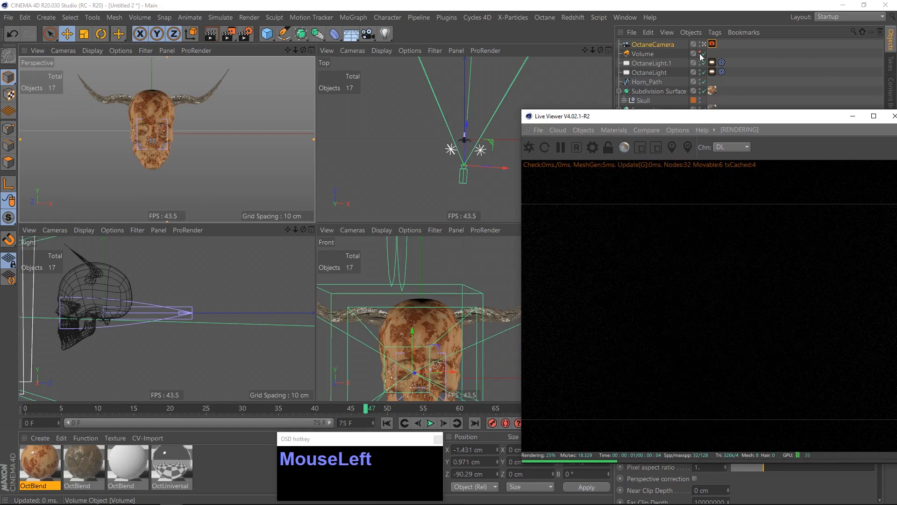
pyautogui.keyDown('alt'); pyautogui.moveTo(472, 163); pyautogui.dragTo(493, 164, button='right'); pyautogui.keyUp('alt')
pyautogui.moveTo(683, 121); pyautogui.dragTo(204, 63)
# - Set the density of the fog volume's Volume Medium to about 0.183
pyautogui.click(643, 53)
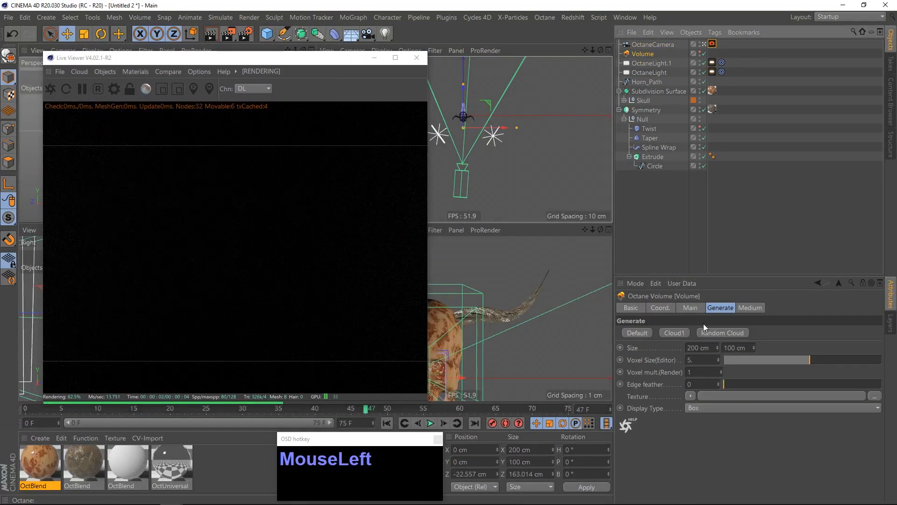
pyautogui.click(750, 308)
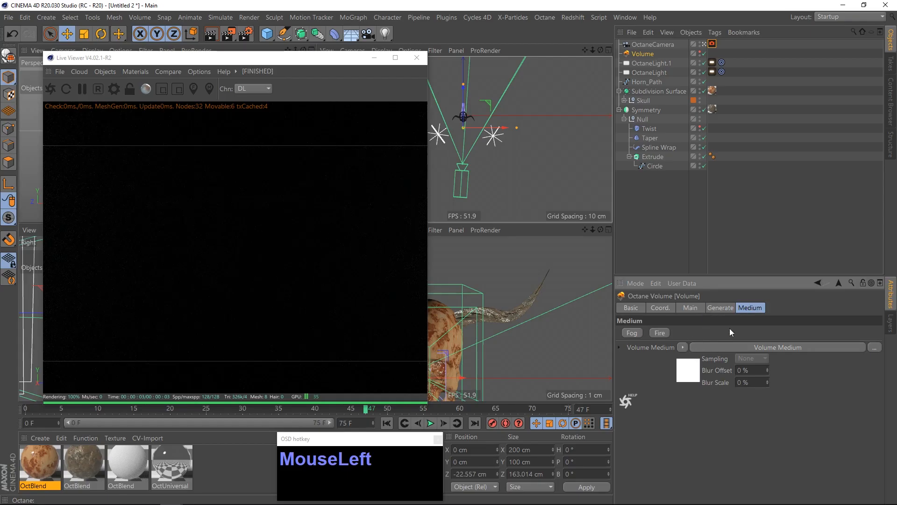
pyautogui.click(717, 347)
pyautogui.moveTo(790, 308)
pyautogui.mouseDown()
pyautogui.moveTo(859, 307)
pyautogui.moveTo(807, 303)
pyautogui.mouseUp()
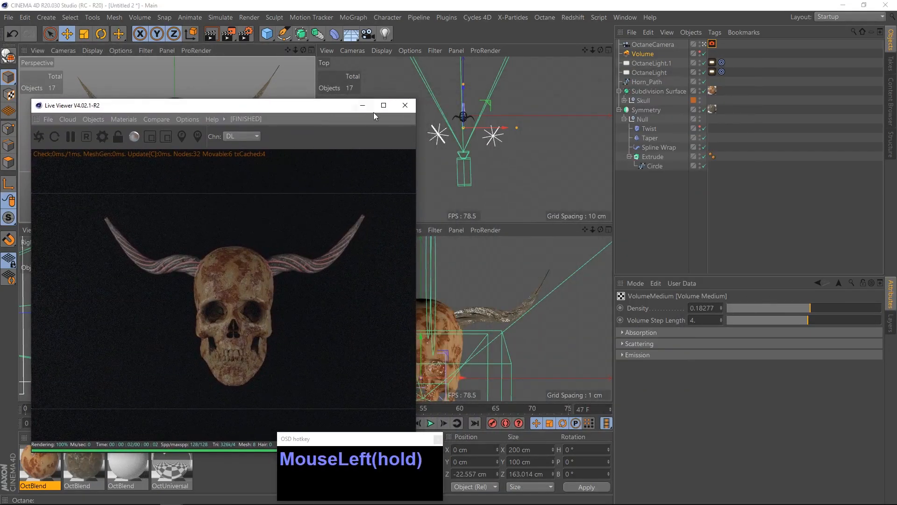
# - Move OctaneLight.1 outward behind the skull, and move OctaneLight to about X -53 cm, Z -26 cm on the opposite side
pyautogui.click(485, 101)
pyautogui.moveTo(484, 100); pyautogui.dragTo(514, 79)
pyautogui.press('t')
pyautogui.moveTo(523, 115); pyautogui.dragTo(501, 123)
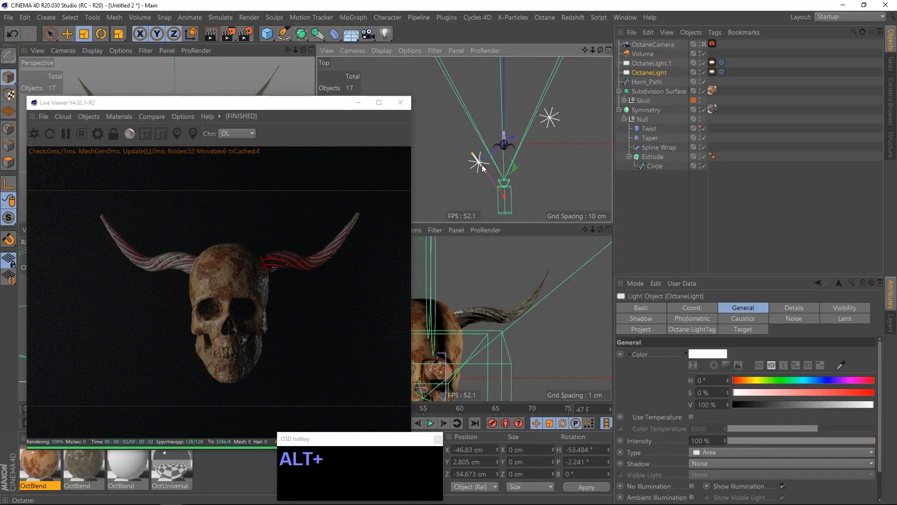
pyautogui.moveTo(513, 182); pyautogui.dragTo(451, 167)
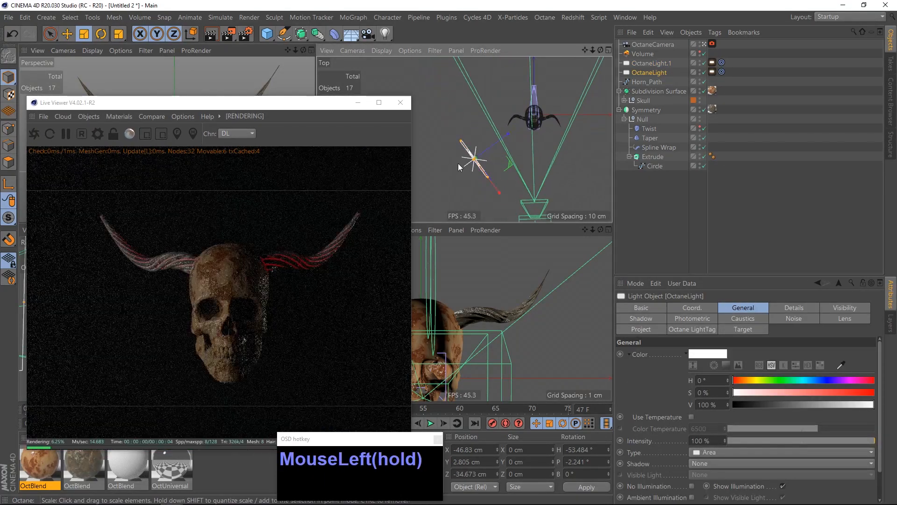
pyautogui.press('e')
pyautogui.moveTo(511, 163); pyautogui.dragTo(503, 151)
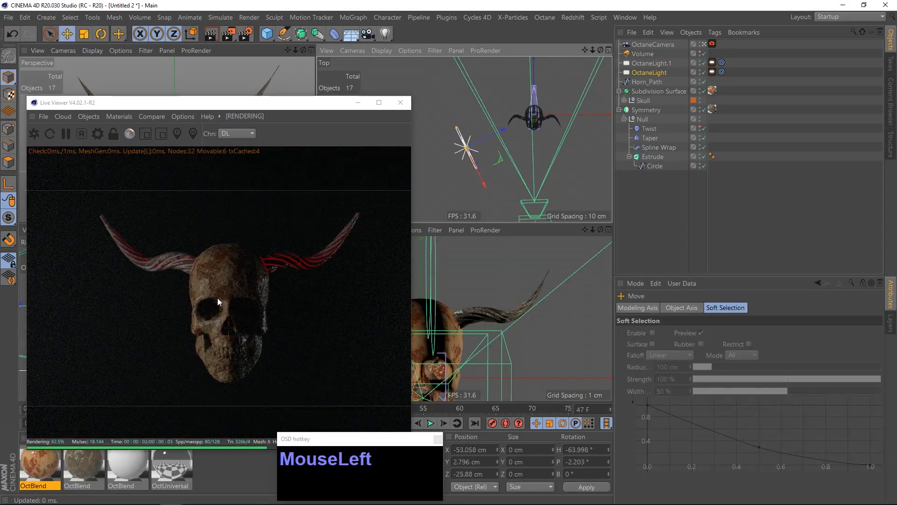
# - Change the Octane render kernel to Pathtracing with 1000 max samples and close the settings
pyautogui.click(97, 133)
pyautogui.click(302, 102)
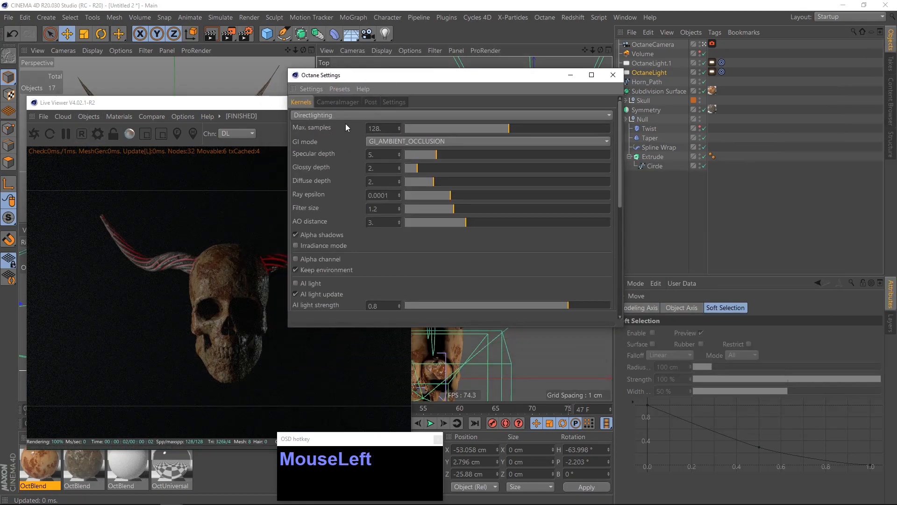
pyautogui.click(370, 115)
pyautogui.click(370, 136)
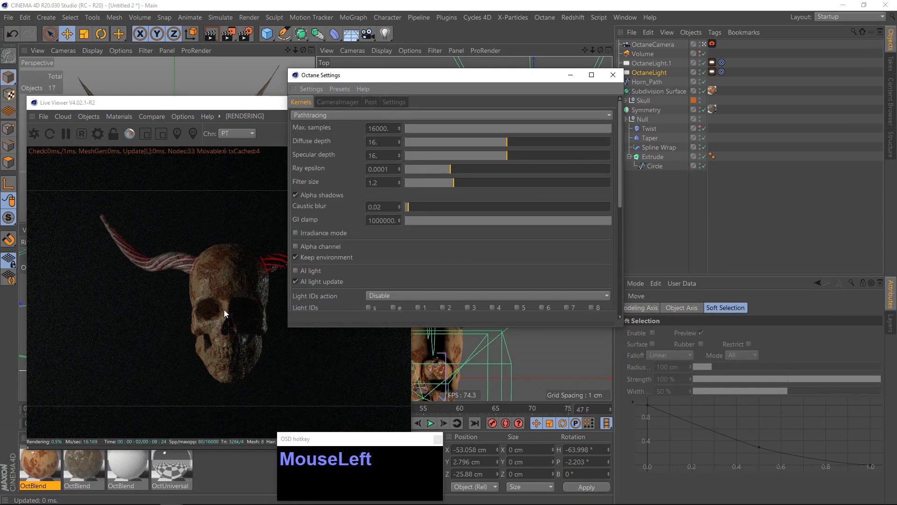
pyautogui.moveTo(393, 79); pyautogui.dragTo(508, 66)
pyautogui.doubleClick(493, 116)
pyautogui.write('1000')
pyautogui.click(685, 62)
# - Move the Live Viewer above the timeline and scrub through the animation to examine the rendered horn growth
pyautogui.moveTo(223, 103); pyautogui.dragTo(331, 47)
pyautogui.moveTo(365, 410); pyautogui.dragTo(344, 414)
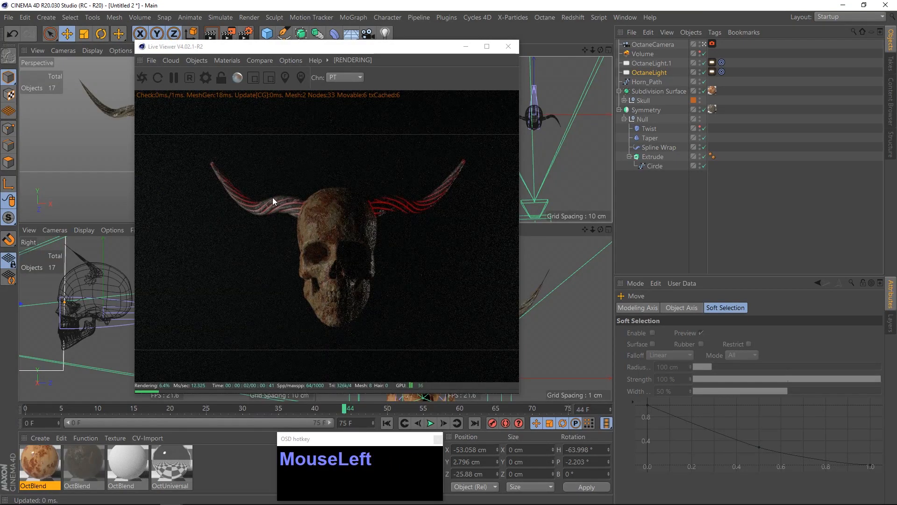
pyautogui.moveTo(351, 410); pyautogui.dragTo(360, 412)
pyautogui.moveTo(400, 411); pyautogui.dragTo(485, 416)
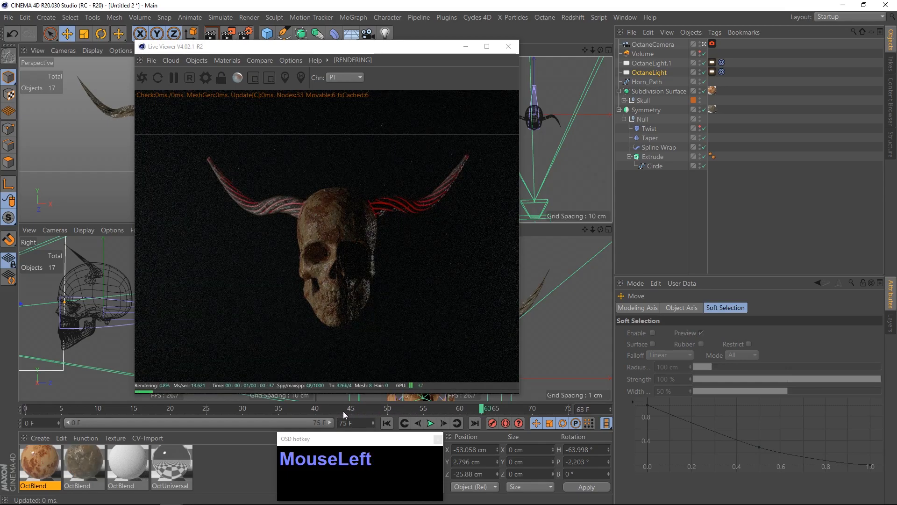
pyautogui.moveTo(322, 411); pyautogui.dragTo(271, 411)
pyautogui.moveTo(199, 411); pyautogui.dragTo(144, 410)
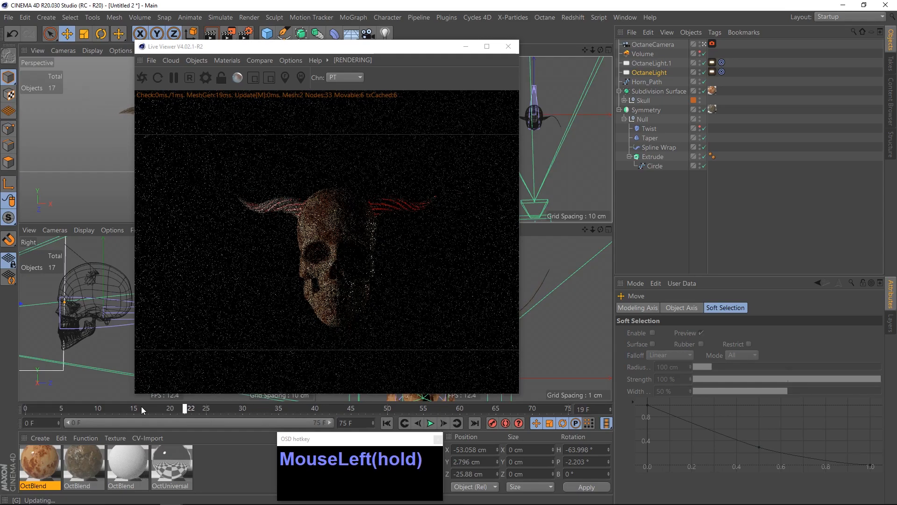